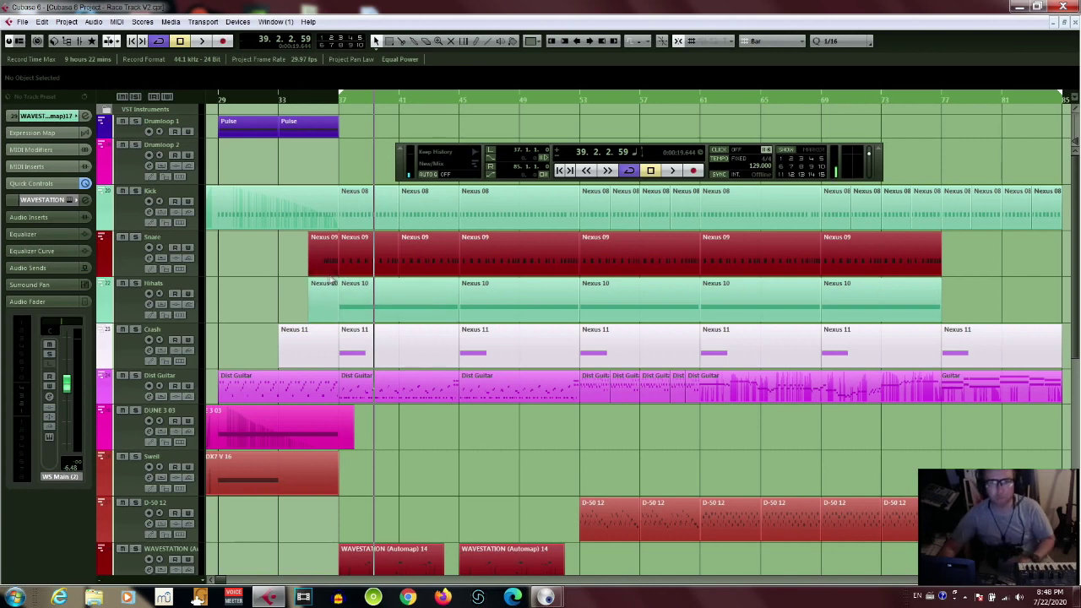
# Step the playhead through the section boundaries at bars 29, 37 and 85 and return it to bar 37
pyautogui.moveTo(218, 100)
pyautogui.mouseDown()
pyautogui.moveTo(226, 116)
pyautogui.moveTo(237, 91)
pyautogui.mouseUp()
pyautogui.click(240, 103)
pyautogui.click(246, 100)
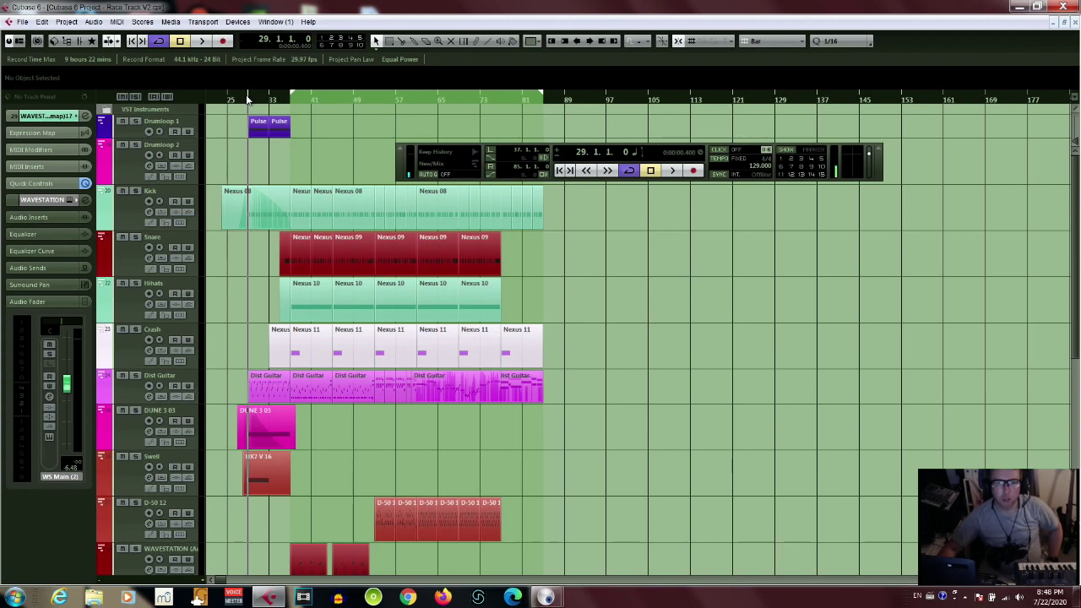
pyautogui.click(288, 99)
pyautogui.click(293, 103)
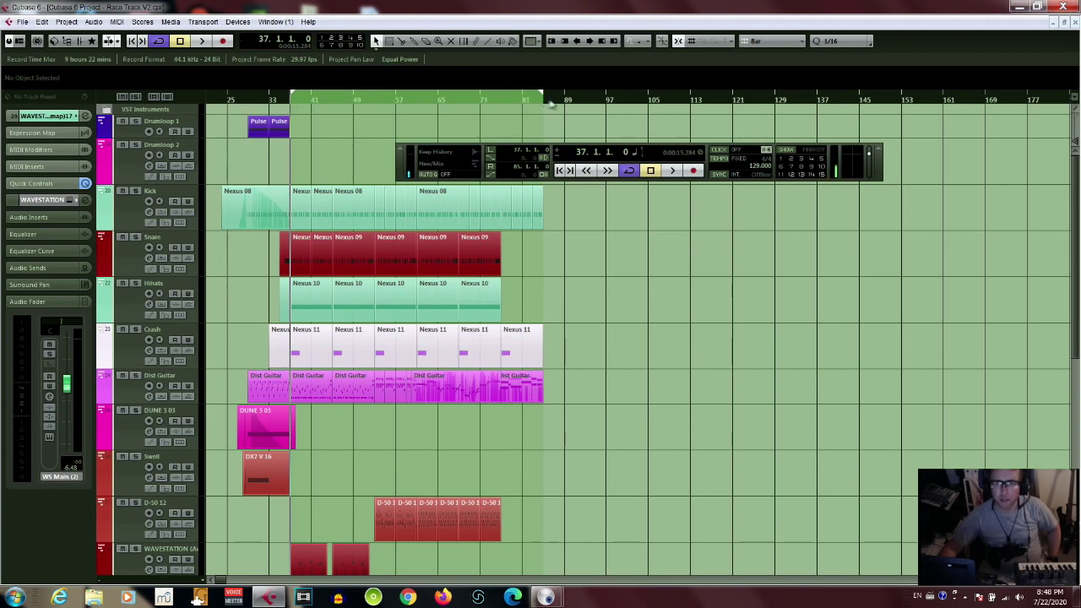
pyautogui.moveTo(549, 101); pyautogui.dragTo(544, 106)
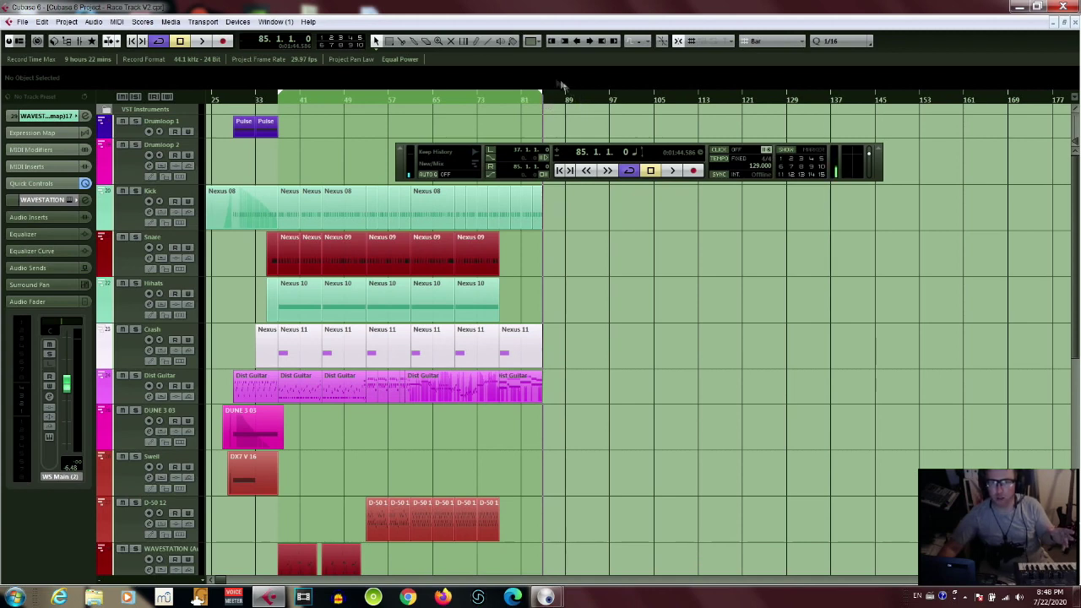
pyautogui.click(280, 100)
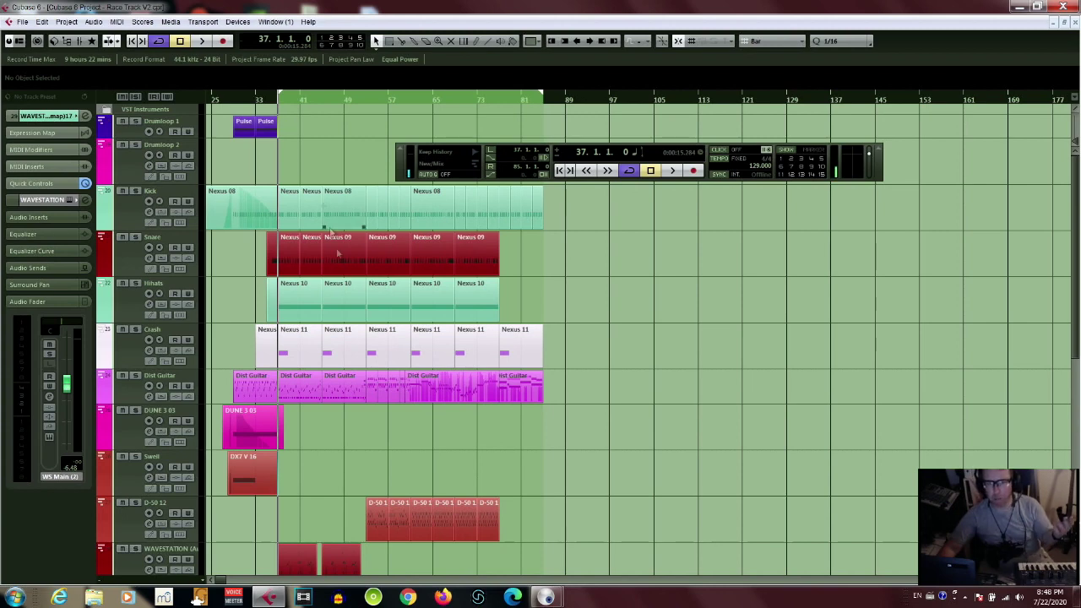
# Select the drum, Dist Guitar and WAVESTATION parts between bars 37 and 53 to examine the section's layering
pyautogui.scroll(-2, 354, 413)
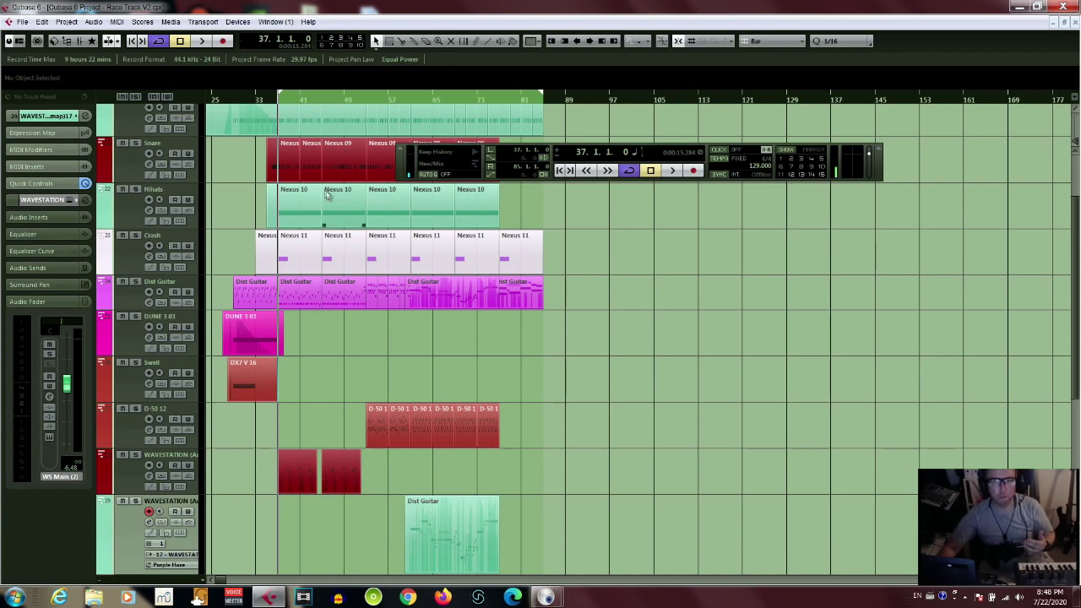
pyautogui.moveTo(245, 276); pyautogui.dragTo(259, 405)
pyautogui.moveTo(298, 514)
pyautogui.mouseDown()
pyautogui.moveTo(300, 355)
pyautogui.moveTo(354, 152)
pyautogui.mouseUp()
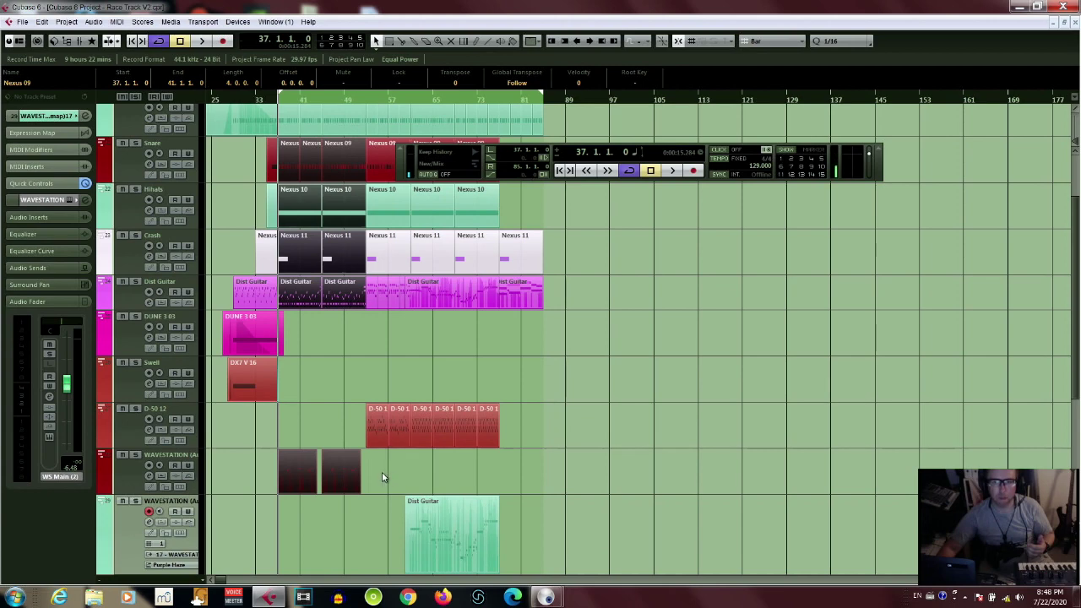
# Select the first two D-50 12 parts and the ANA2 x64 13 part around bars 53 to 61, and clear the selection
pyautogui.scroll(-4, 382, 477)
pyautogui.moveTo(382, 508); pyautogui.dragTo(396, 221)
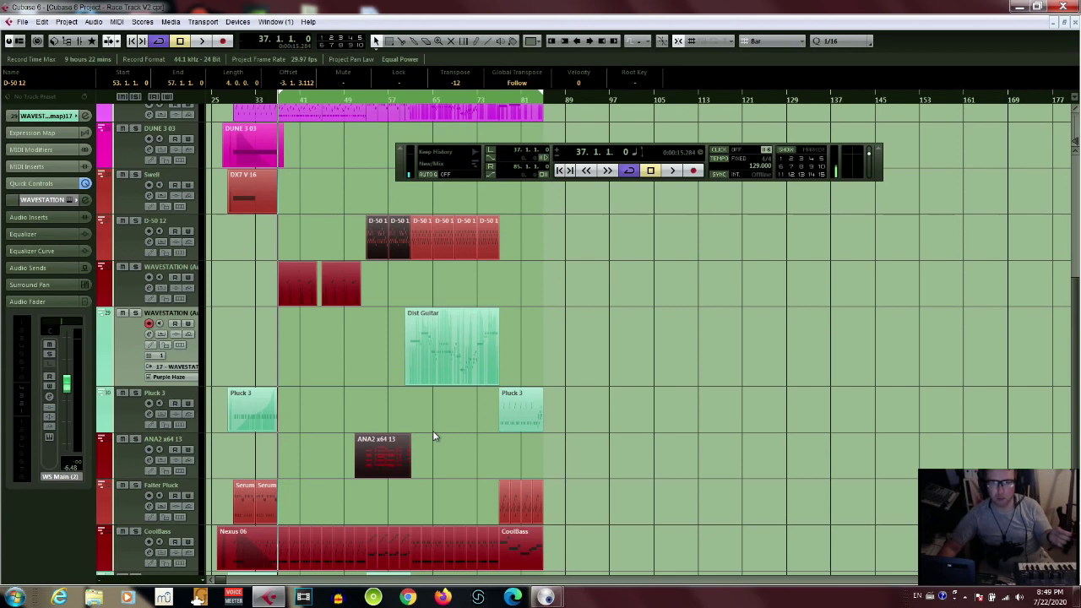
pyautogui.click(398, 281)
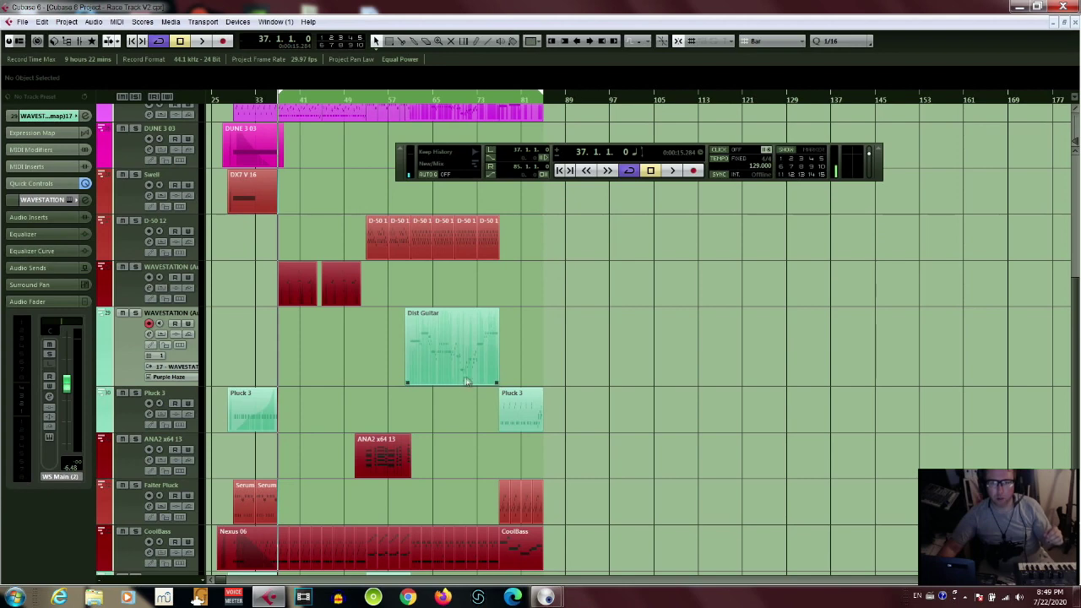
# Select the parts between bars 77 and 85 and examine which tracks play in that closing section
pyautogui.scroll(-2, 542, 393)
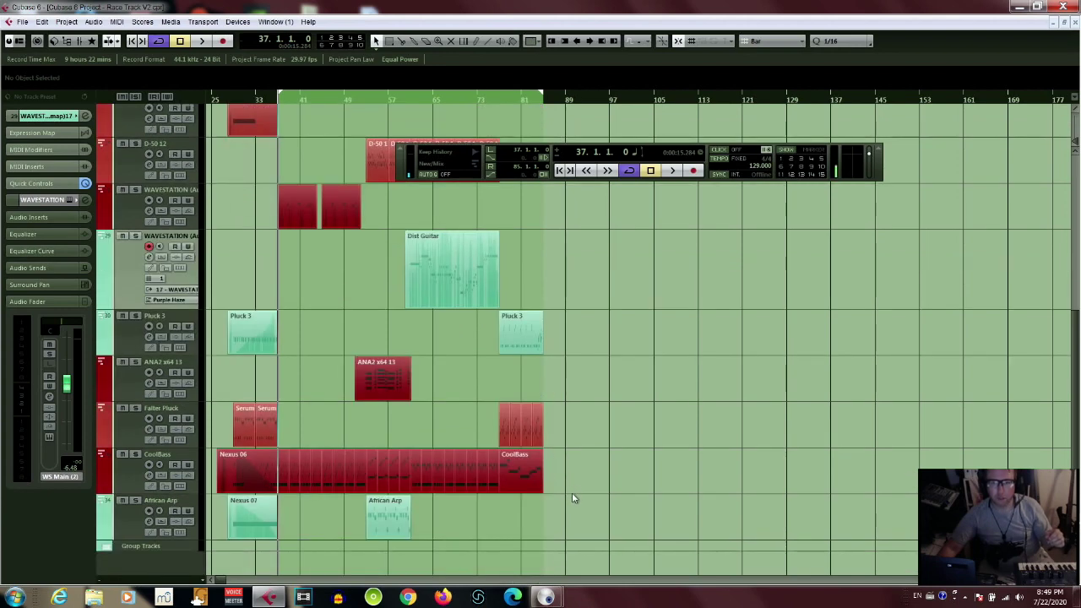
pyautogui.moveTo(572, 494); pyautogui.dragTo(510, 227)
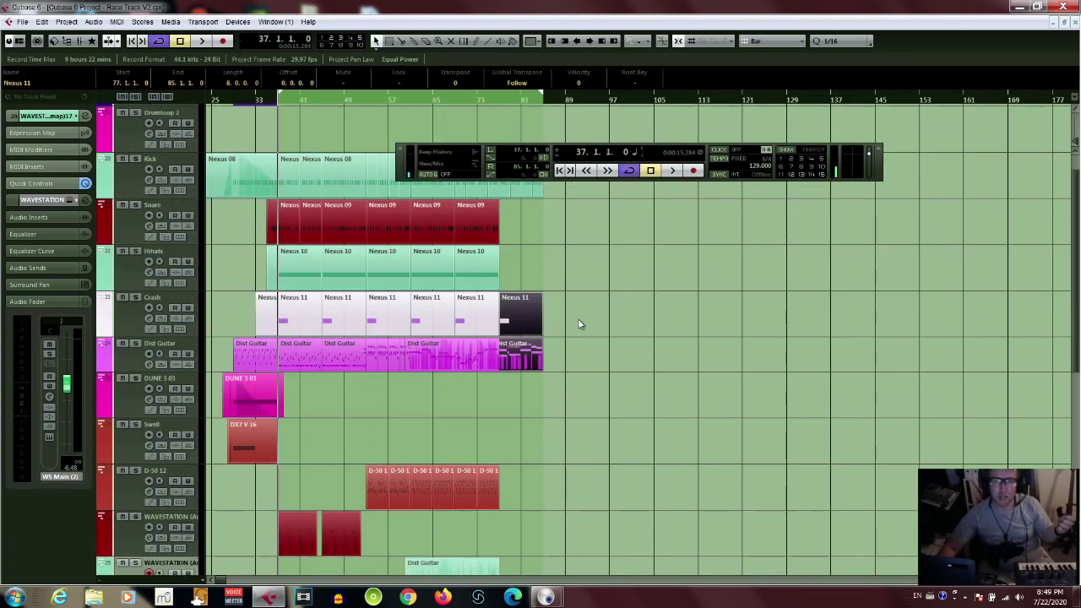
pyautogui.scroll(1, 578, 323)
pyautogui.scroll(-4, 578, 323)
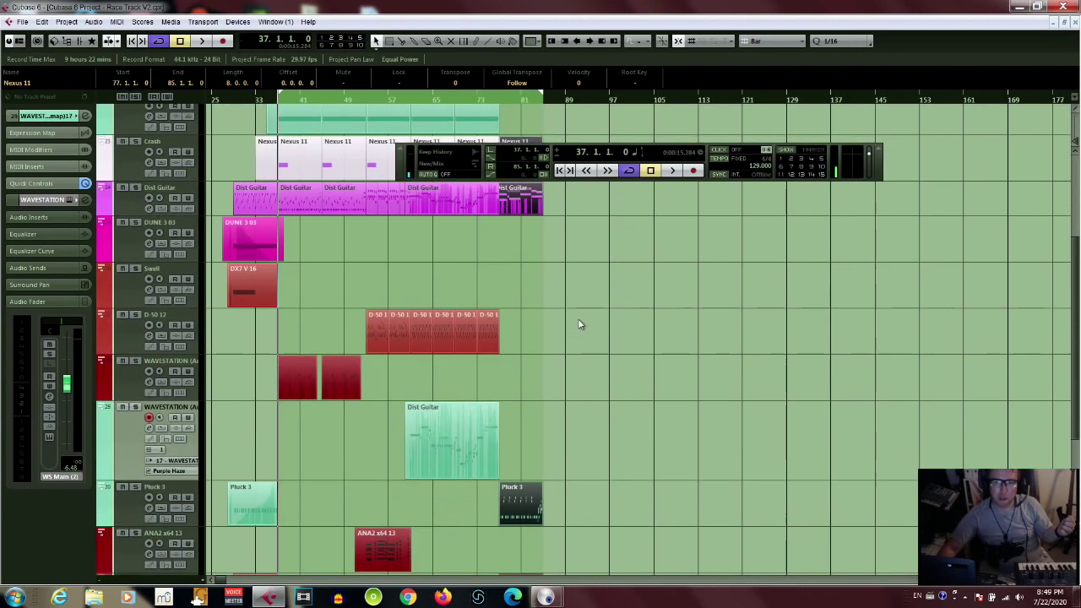
pyautogui.scroll(-4, 580, 324)
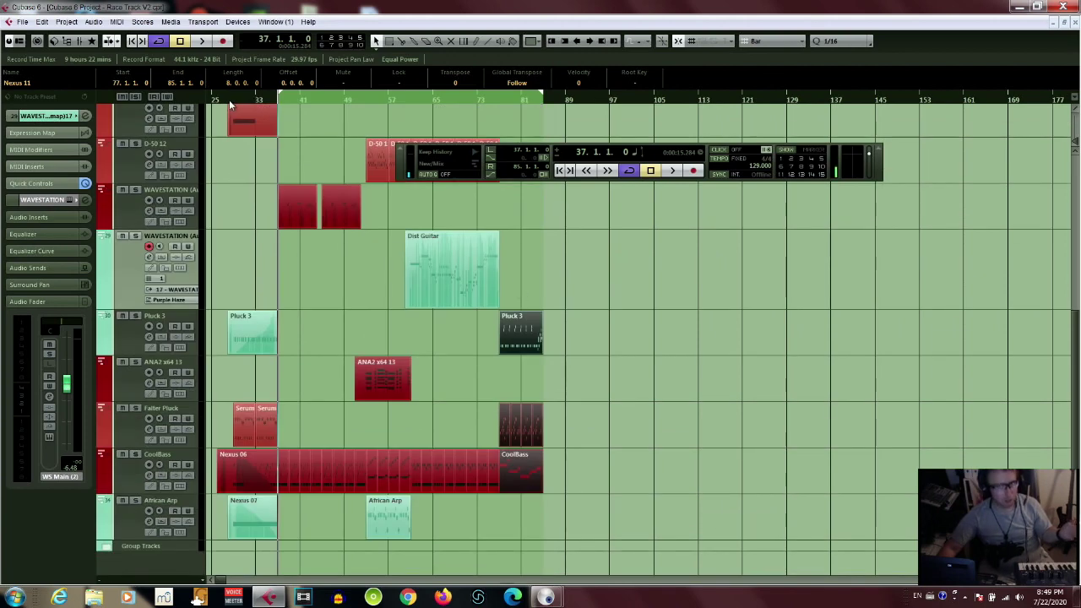
# Play the arrangement from about bar 28, moving the transport panel clear of the D-50 12 parts before stopping playback
pyautogui.click(230, 101)
pyautogui.press('space')
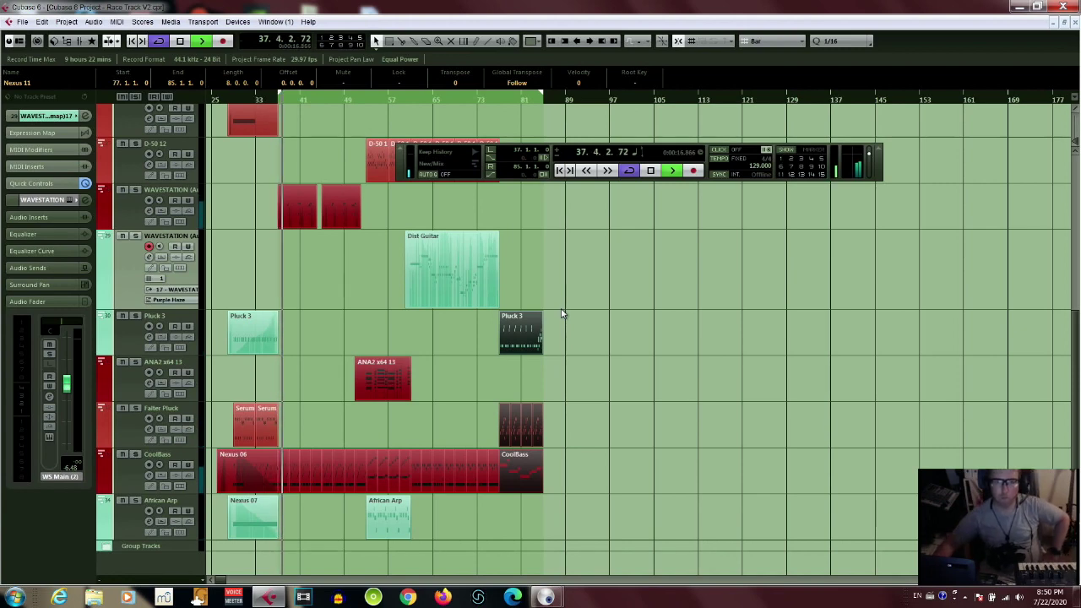
pyautogui.scroll(5, 298, 287)
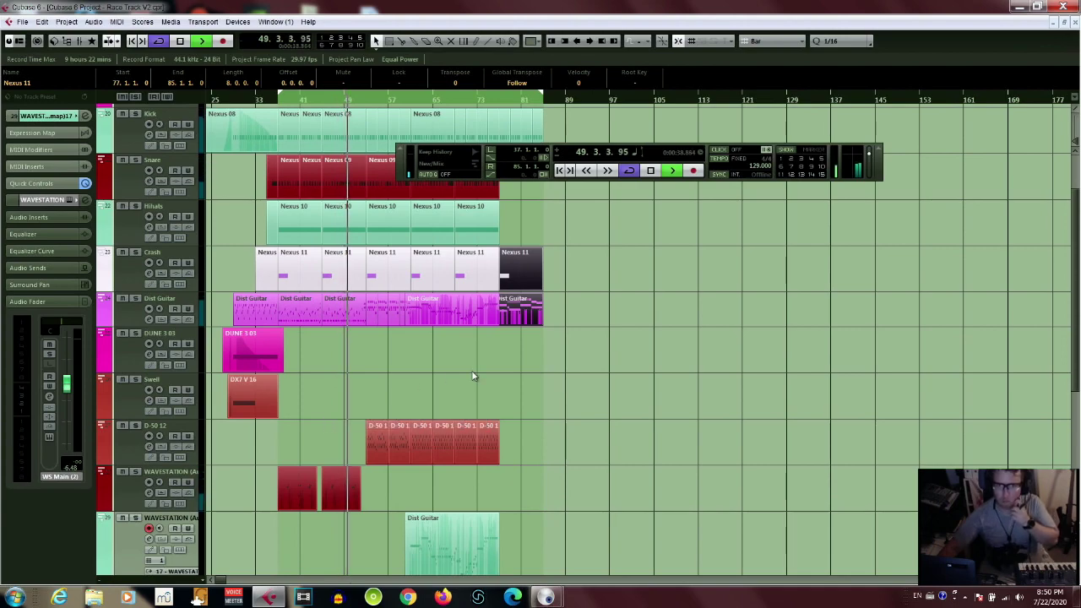
pyautogui.scroll(-2, 473, 377)
pyautogui.scroll(-4, 473, 376)
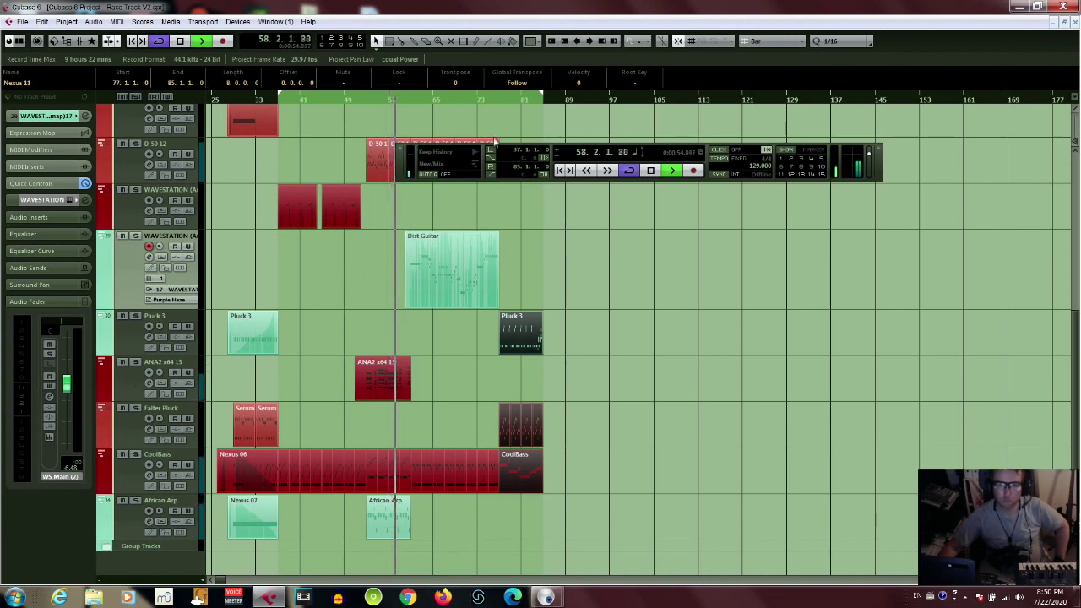
pyautogui.moveTo(486, 147); pyautogui.dragTo(747, 172)
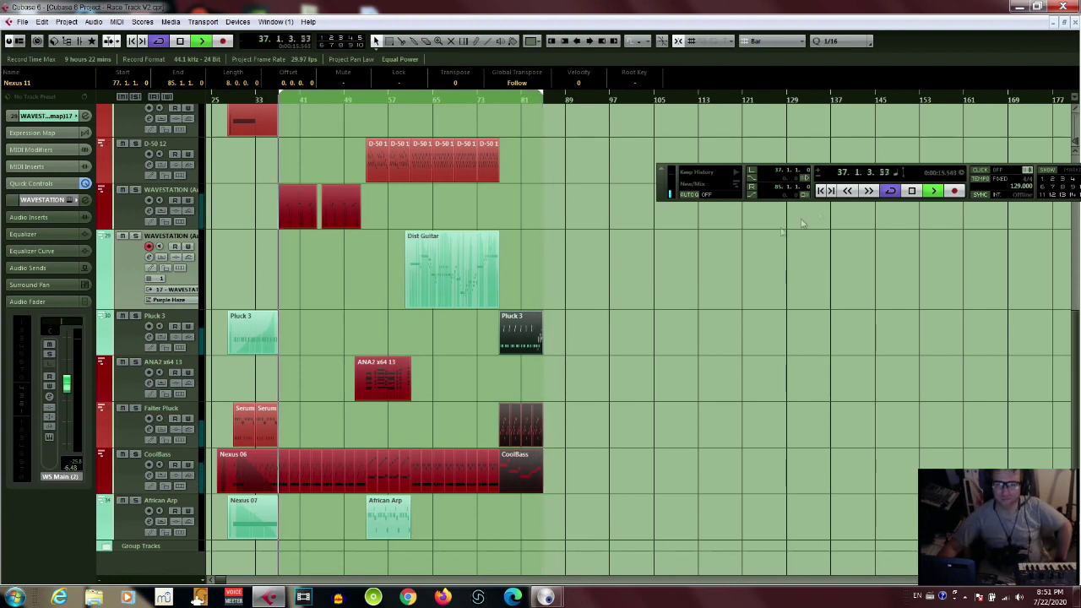
pyautogui.press('space')
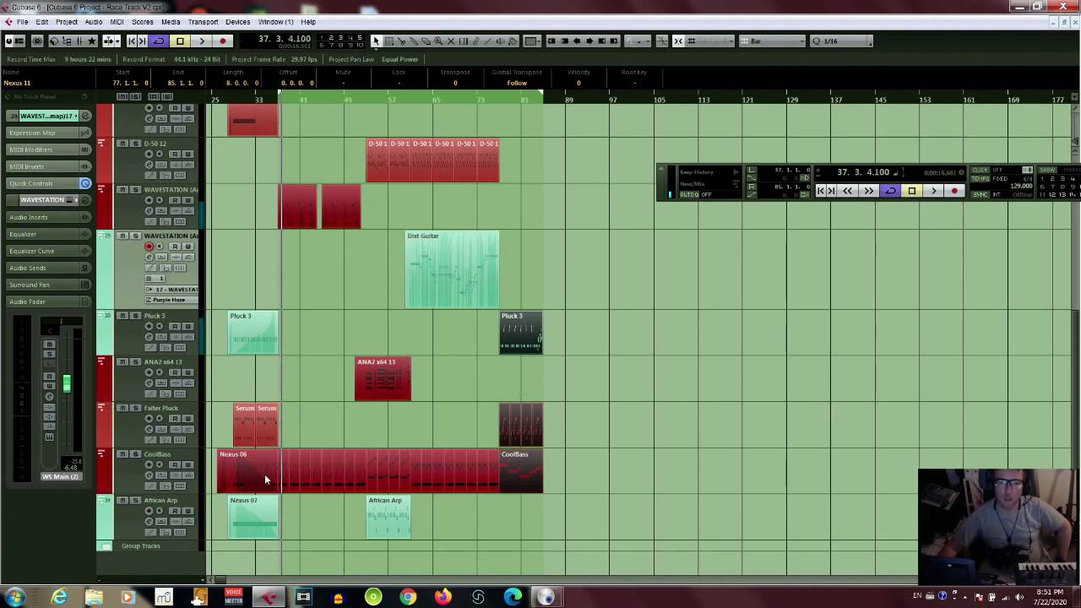
# Mute the ANA2 x64 13 part between bars 51 and 61 and return to the object selection tool
pyautogui.click(364, 380)
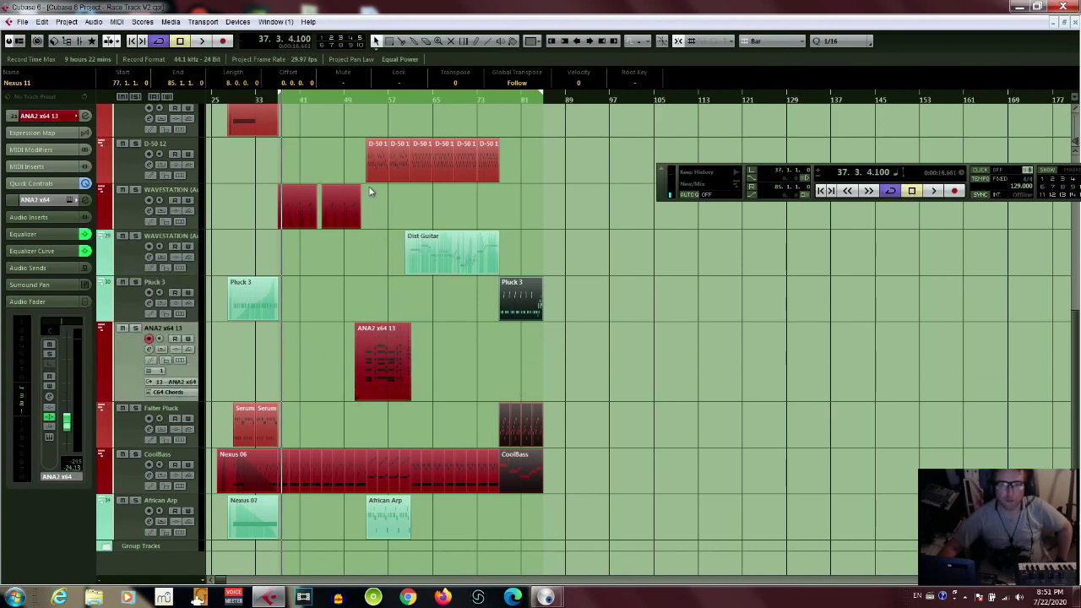
pyautogui.moveTo(377, 130); pyautogui.dragTo(407, 216)
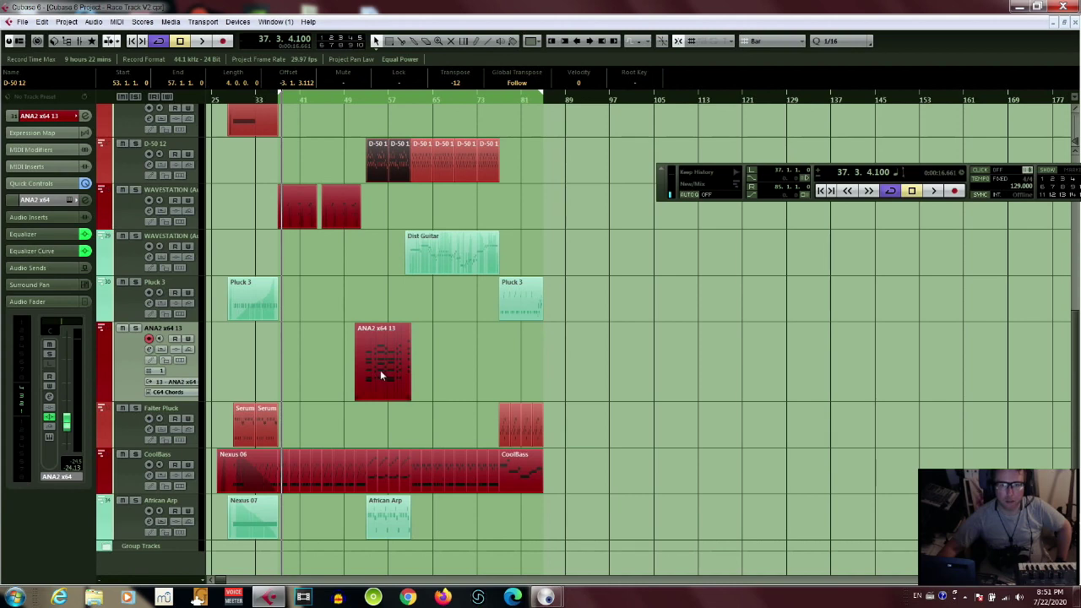
pyautogui.click(380, 375)
pyautogui.rightClick(377, 288)
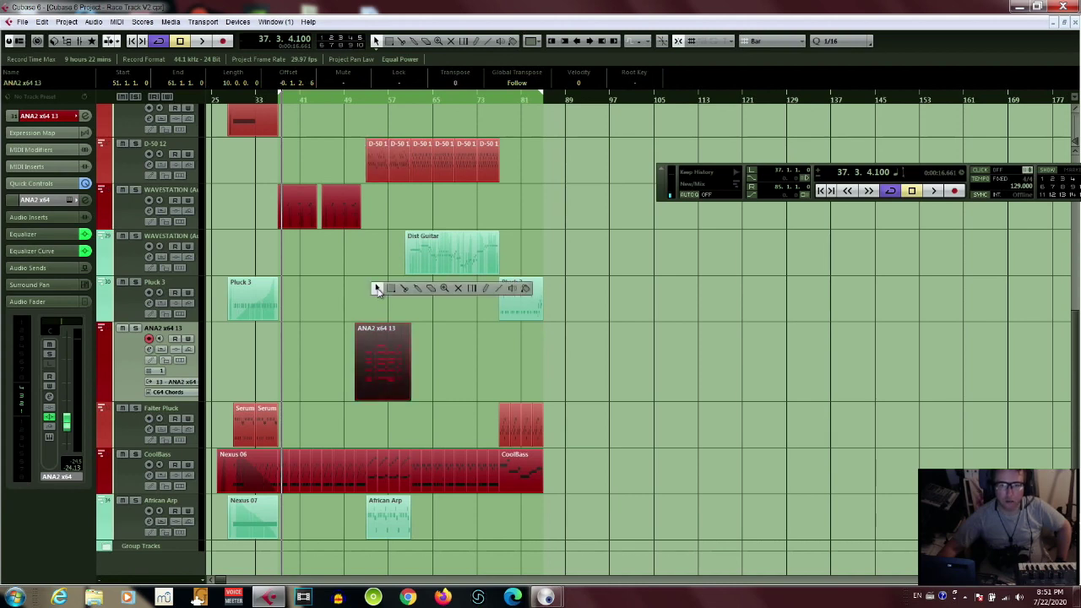
pyautogui.click(458, 289)
pyautogui.click(379, 363)
pyautogui.rightClick(459, 346)
pyautogui.click(459, 346)
# Move the left locator to bar 53 and select the D-50 12 track
pyautogui.moveTo(282, 96); pyautogui.dragTo(365, 107)
pyautogui.click(427, 161)
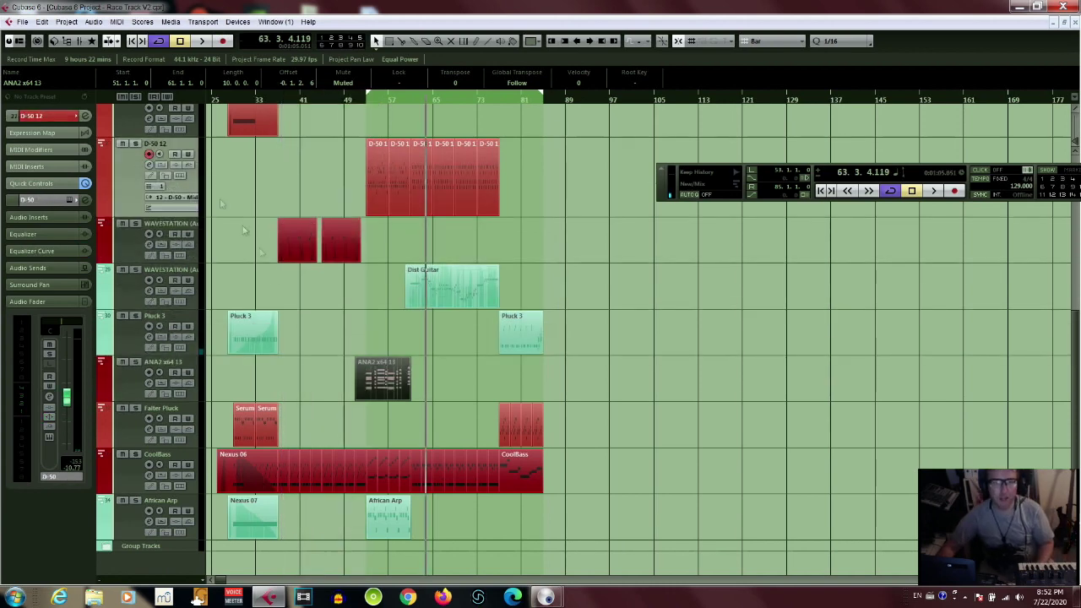
# Save the project as a new version named Race Track V3 20200722
pyautogui.click(22, 21)
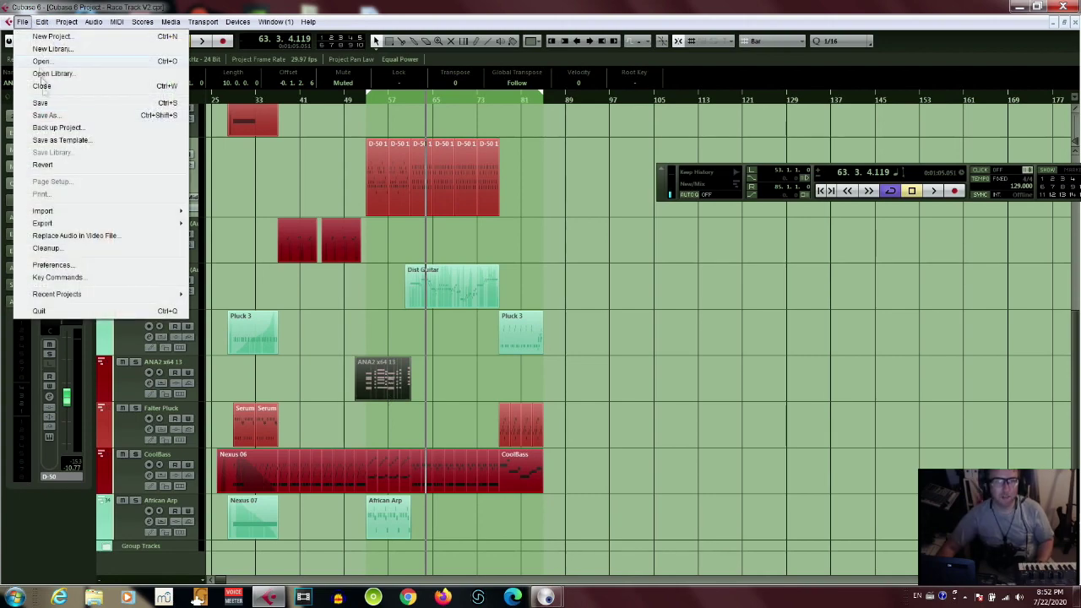
pyautogui.click(56, 116)
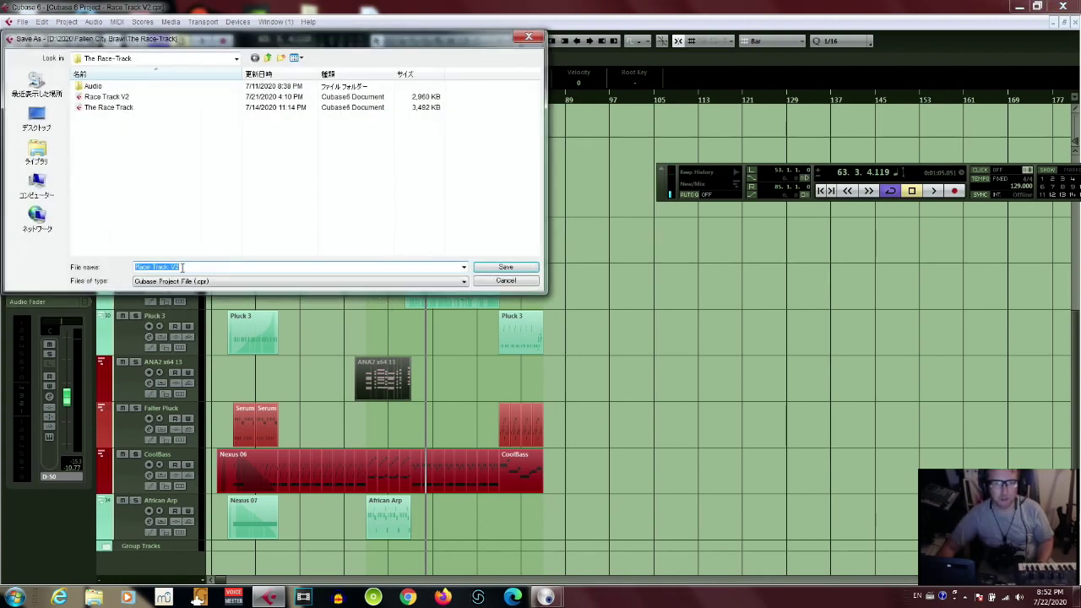
pyautogui.press('Return')
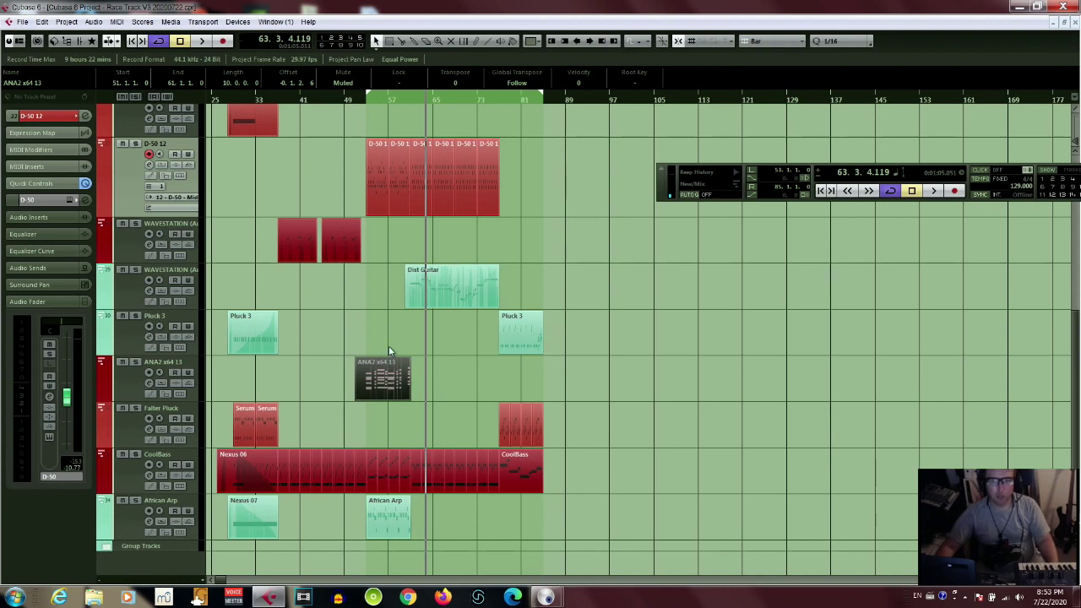
# Open the ANA2 synth editor for the ANA2 x64 13 track and bring up its preset selection
pyautogui.click(131, 383)
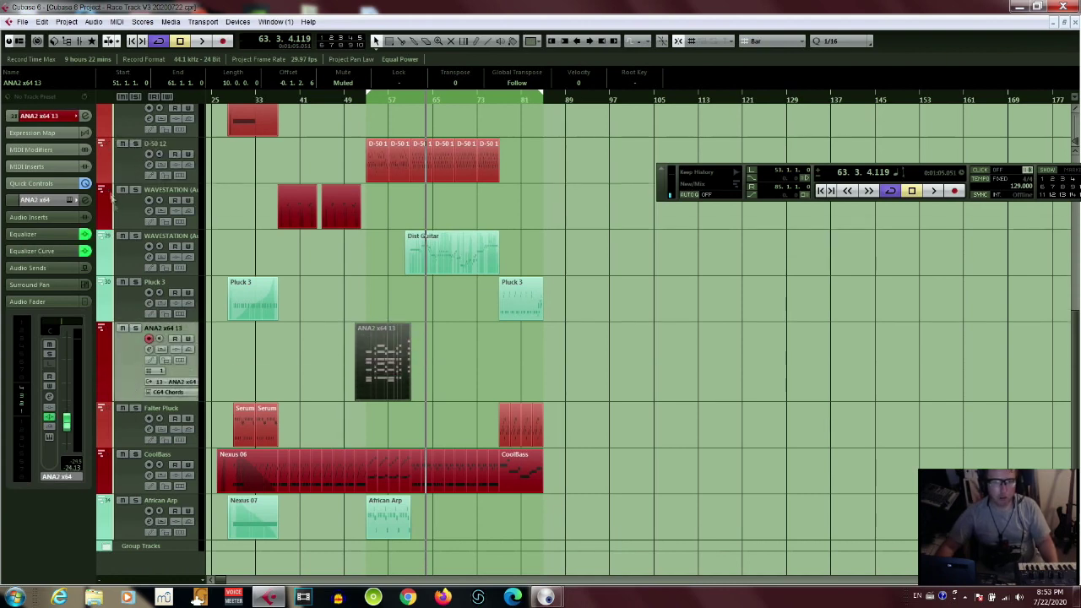
pyautogui.click(69, 202)
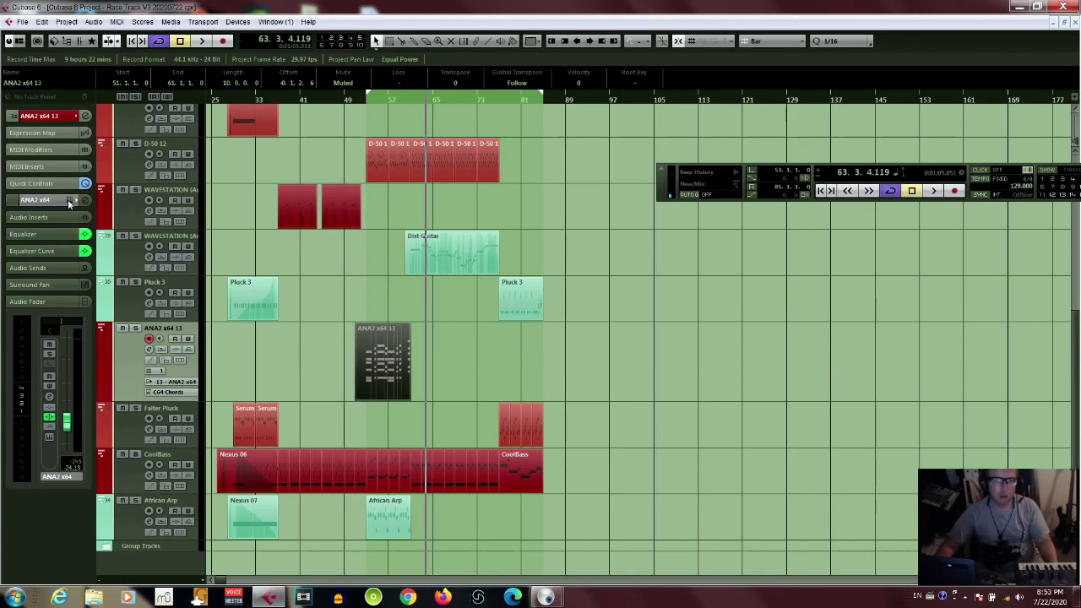
pyautogui.moveTo(142, 15); pyautogui.dragTo(681, 110)
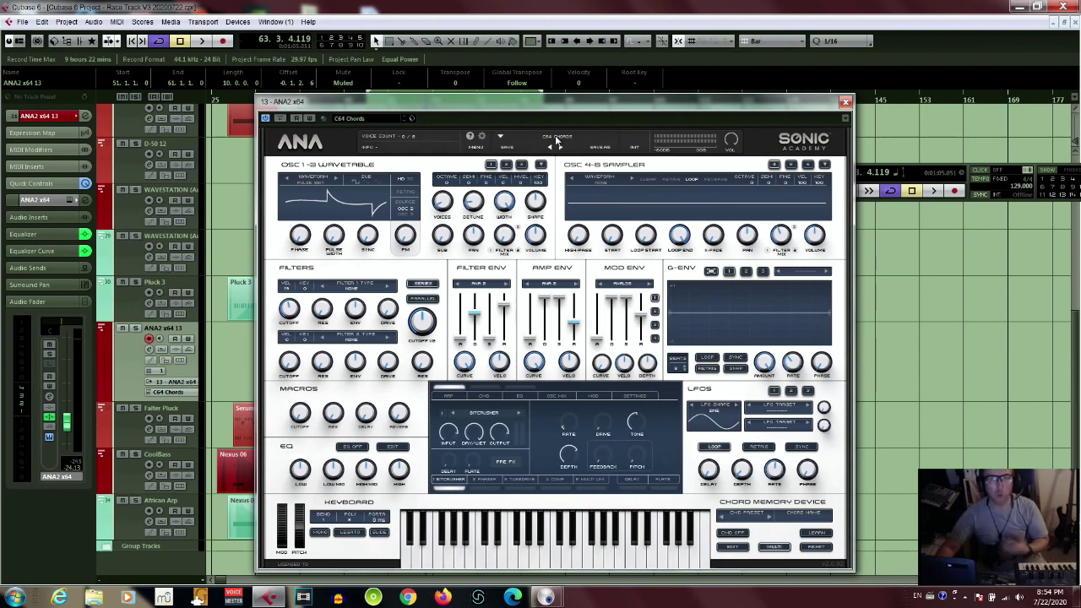
pyautogui.click(556, 139)
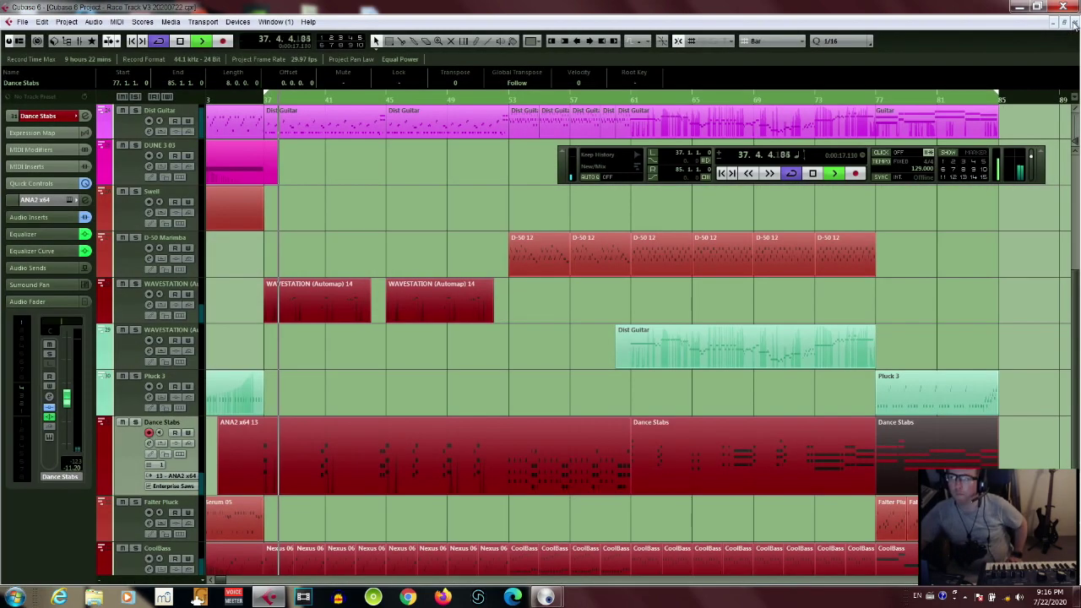
# Stop playback of the arrangement with the new Dance Stabs parts and save the project
pyautogui.click(1074, 23)
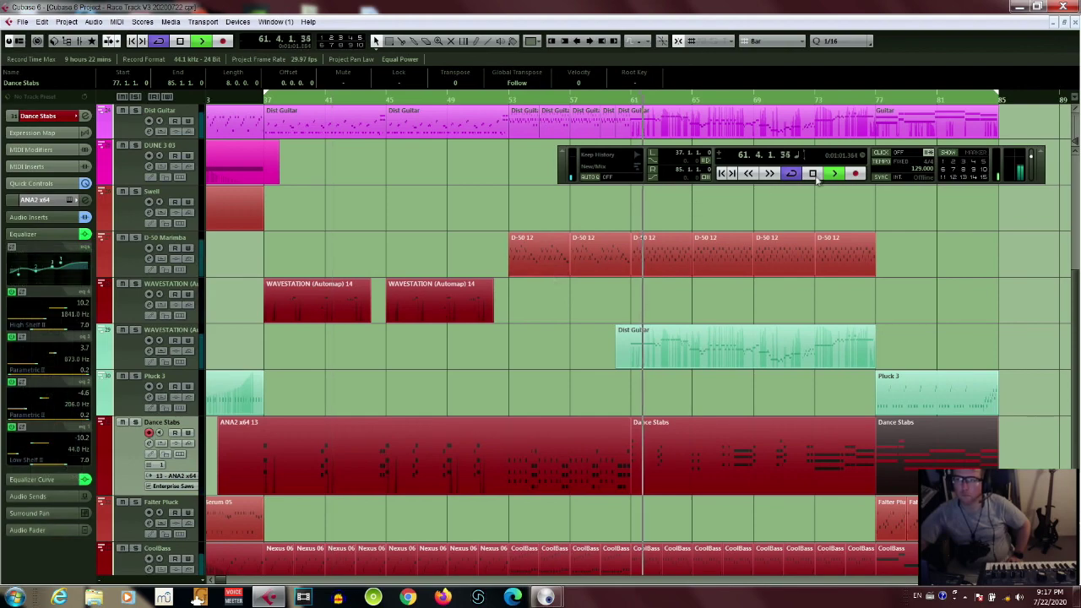
pyautogui.click(815, 175)
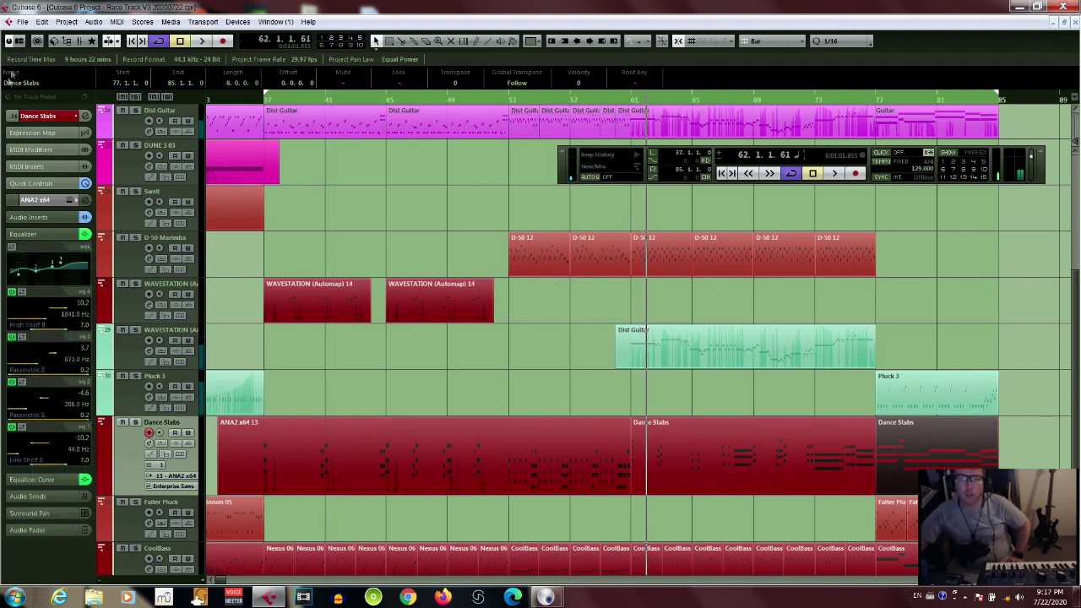
pyautogui.click(23, 22)
pyautogui.click(43, 102)
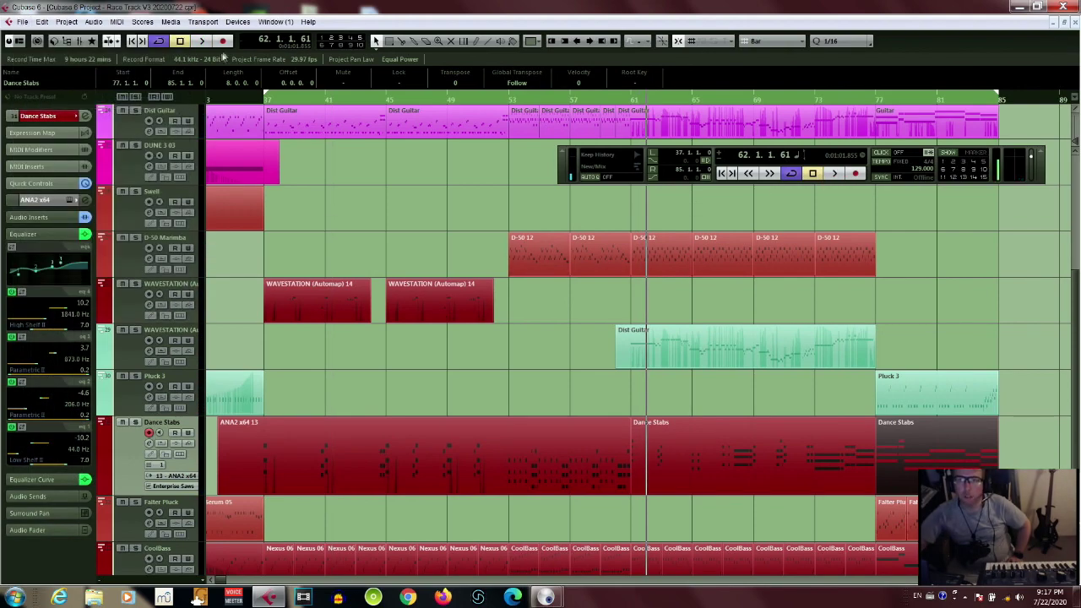
# Open the VST Instruments rack
pyautogui.click(237, 22)
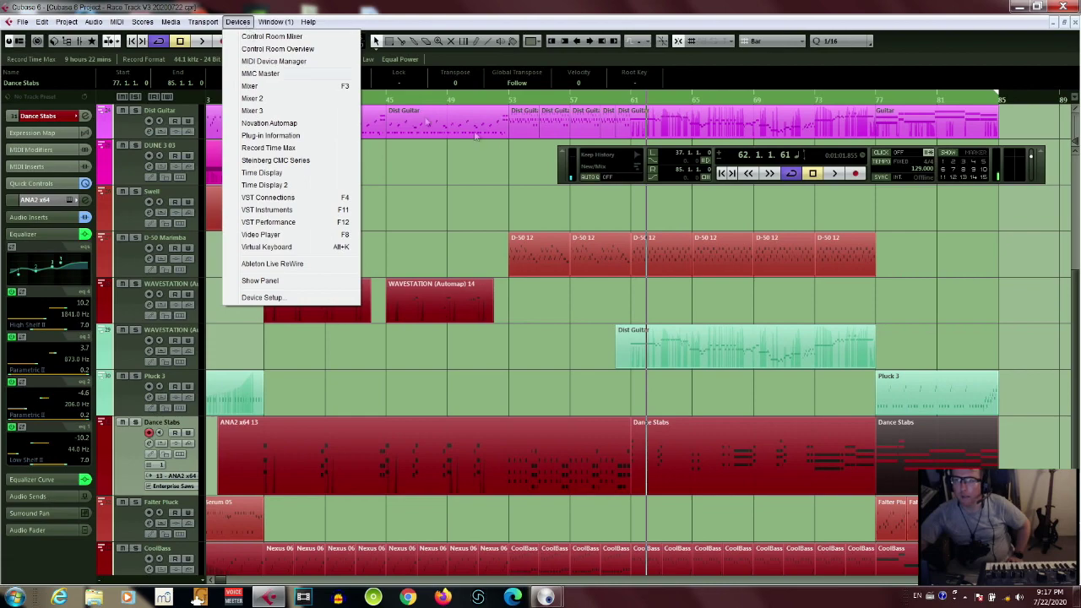
pyautogui.click(267, 210)
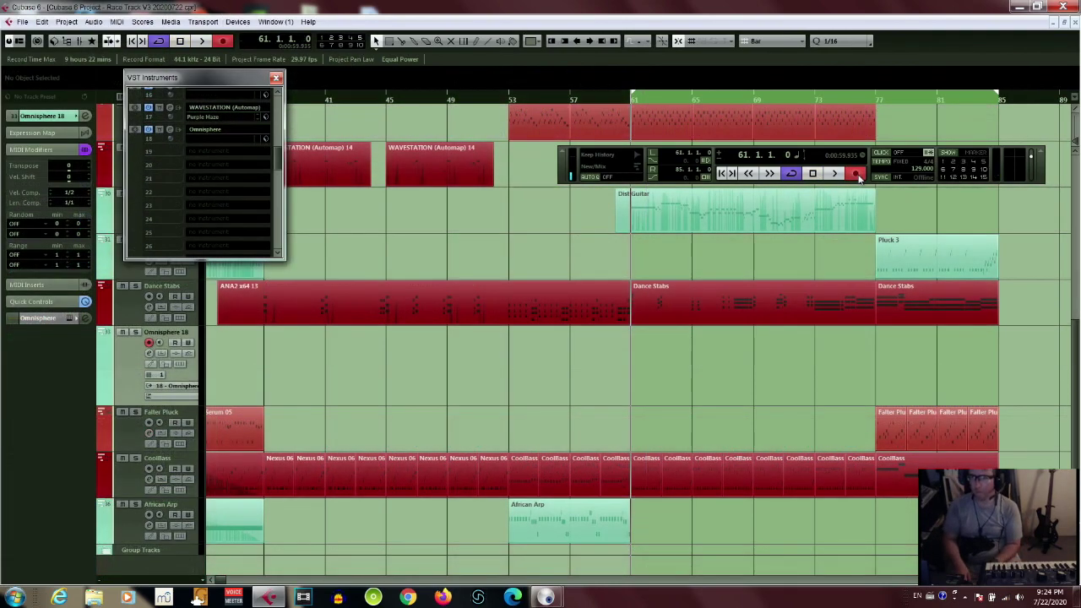
# Record a chord part on the Omnisphere 18 track from bar 61 to bar 85
pyautogui.click(856, 174)
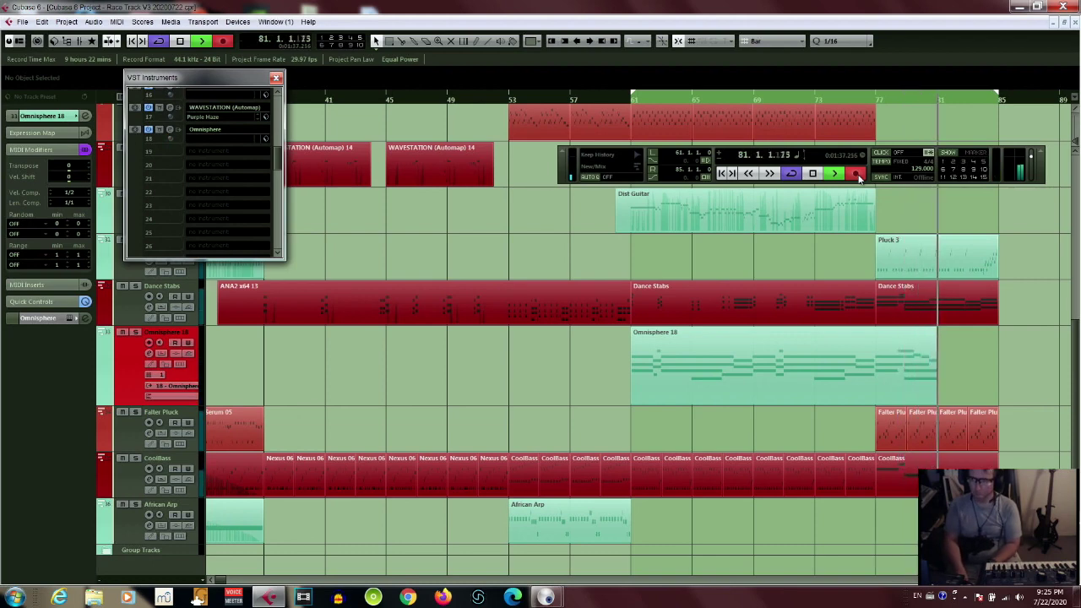
pyautogui.click(855, 174)
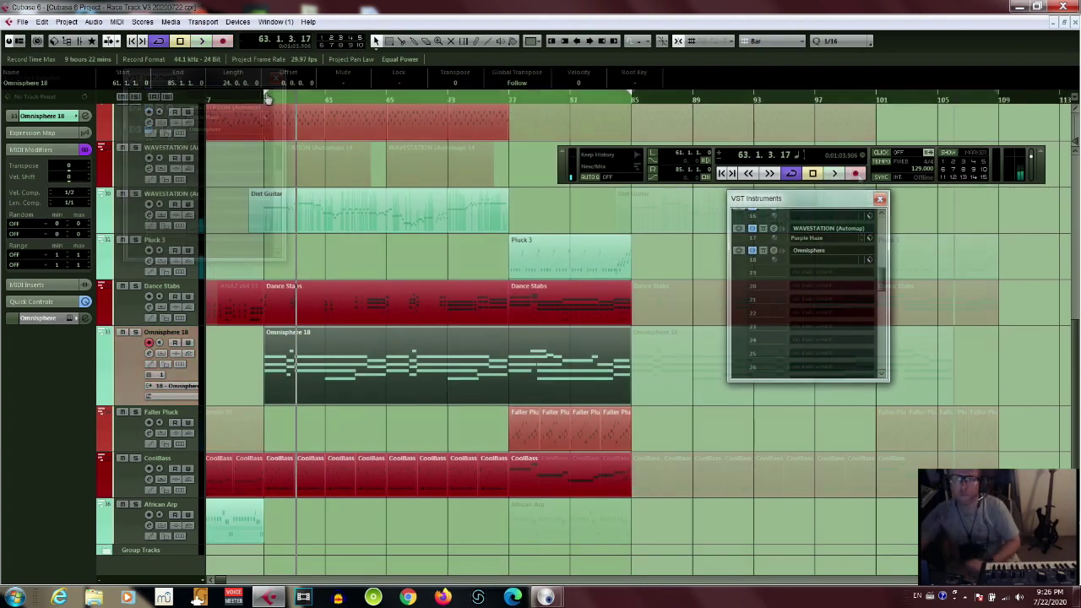
# Split the long Dist Guitar parts on the Dist Guitar and Synth Guitar tracks just before bar 69
pyautogui.hscroll(-10, 363, 123)
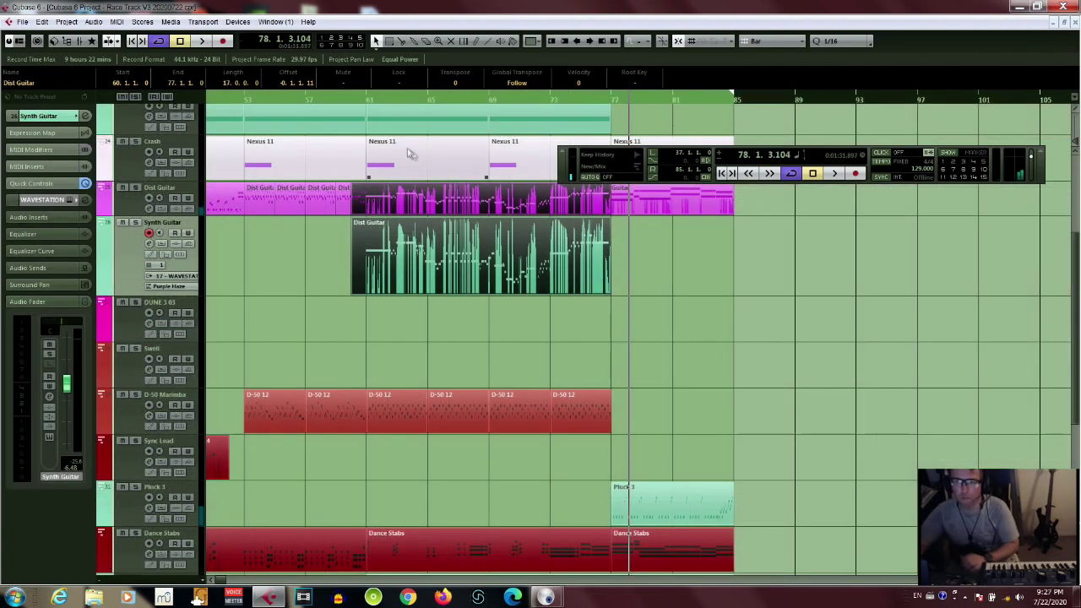
pyautogui.rightClick(545, 230)
pyautogui.click(560, 230)
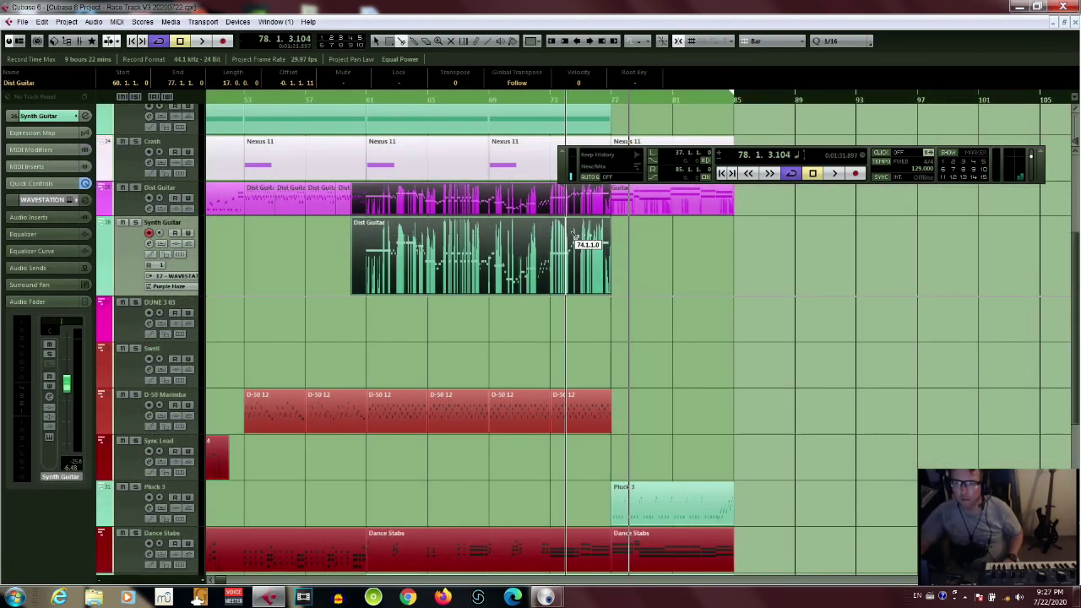
pyautogui.moveTo(480, 95); pyautogui.dragTo(478, 111)
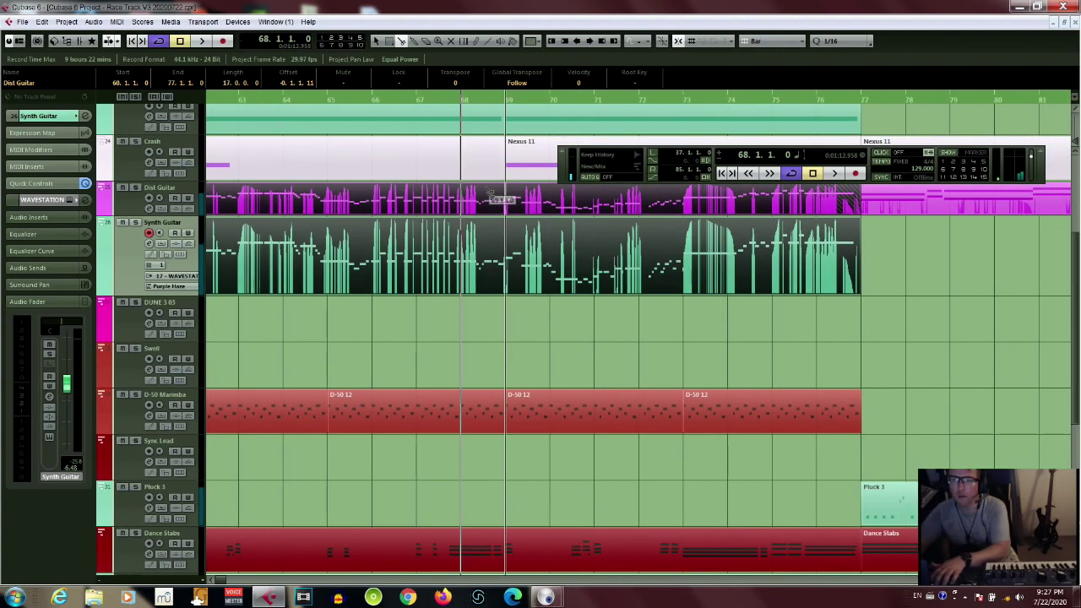
pyautogui.click(501, 272)
# Mute the Dist Guitar parts that span bars 60 to 69 on the Dist Guitar and Synth Guitar tracks
pyautogui.rightClick(490, 222)
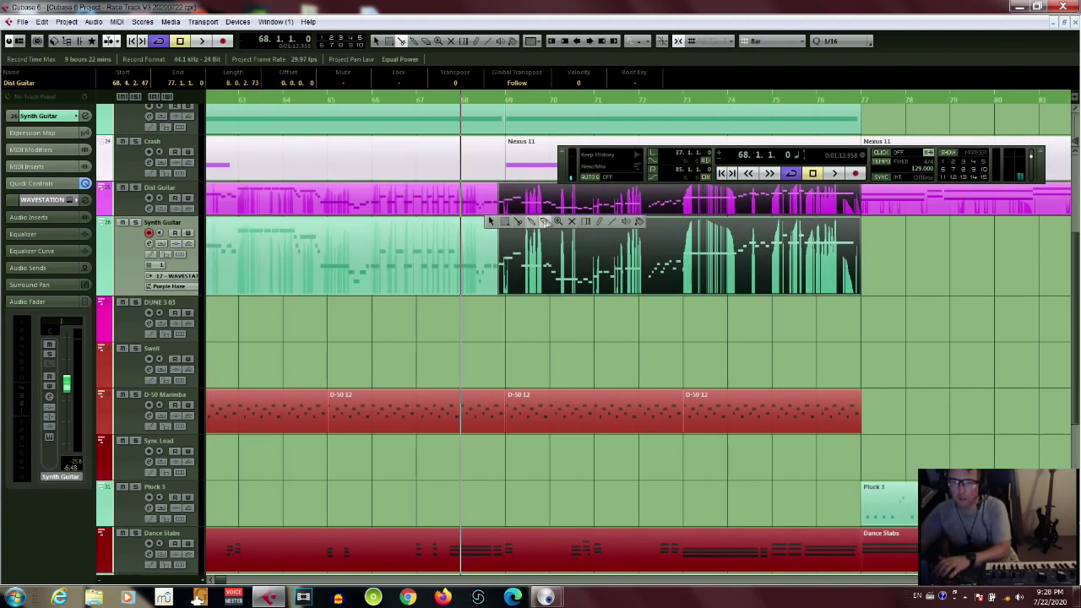
pyautogui.click(572, 221)
pyautogui.moveTo(411, 313); pyautogui.dragTo(334, 118)
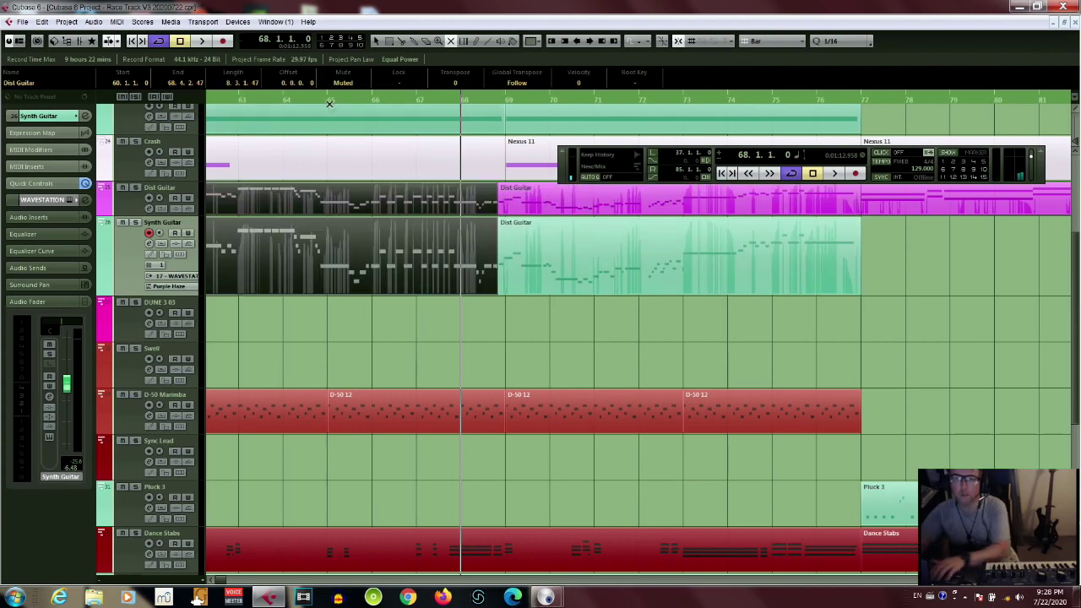
# Play the arrangement from about bar 59 to bar 78 to hear it without the first guitar parts
pyautogui.hscroll(-5, 328, 99)
pyautogui.click(522, 100)
pyautogui.press('space')
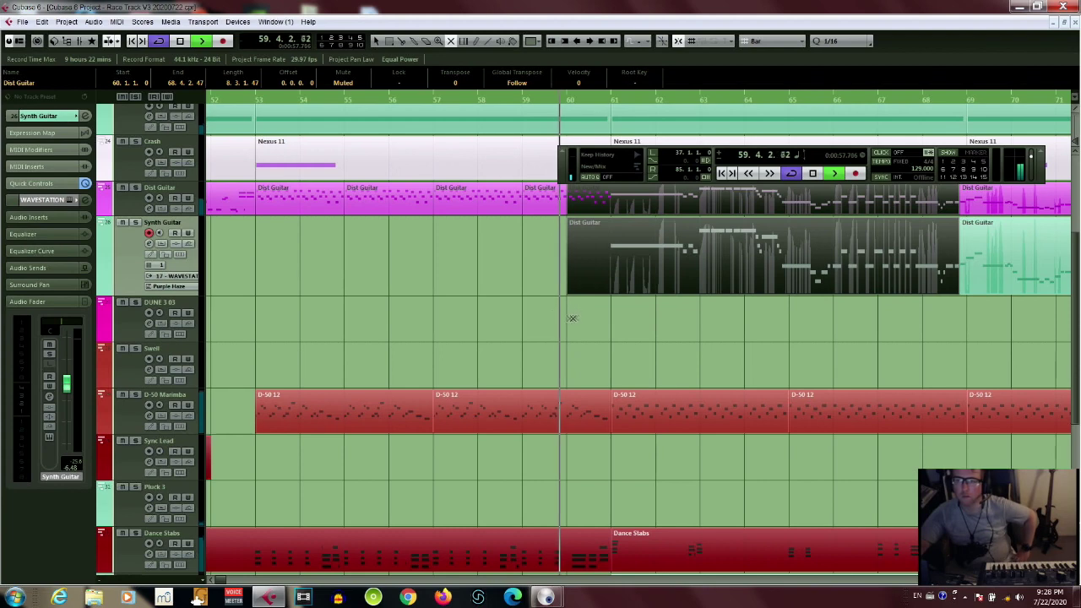
pyautogui.rightClick(539, 300)
pyautogui.click(545, 303)
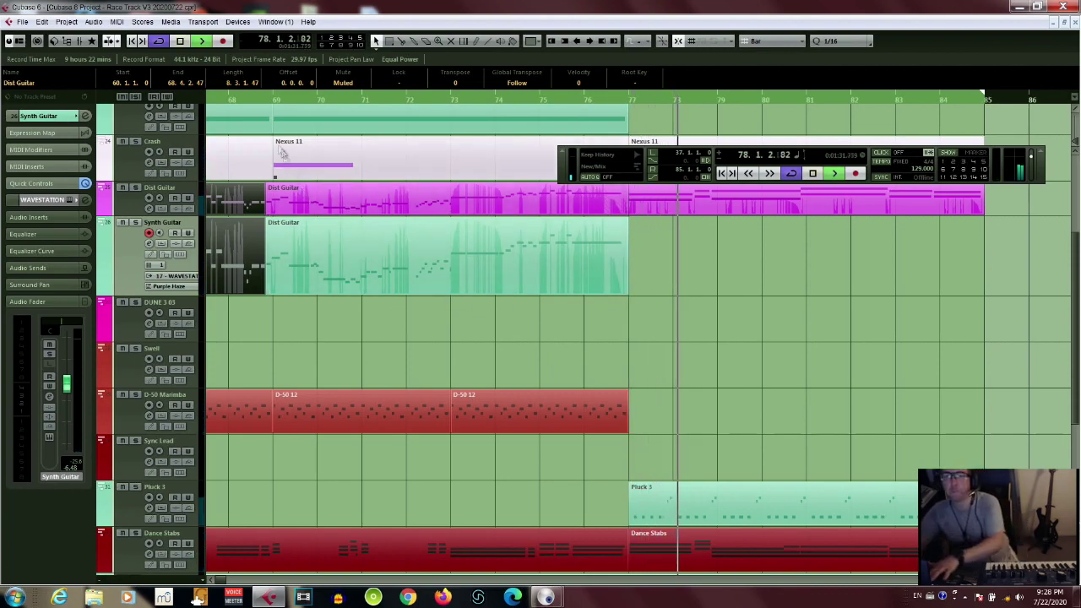
pyautogui.press('space')
pyautogui.press('g')
pyautogui.hscroll(-4, 300, 108)
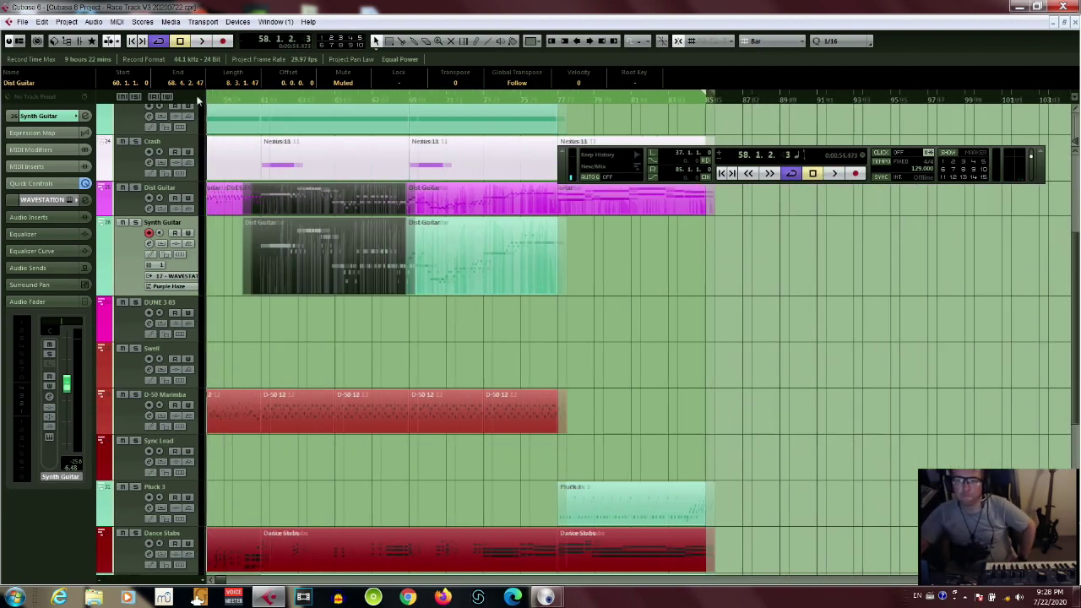
# Change the snap type and move the later Dist Guitar parts on both tracks to about bar 90 and the muted ones to bar 68
pyautogui.click(301, 103)
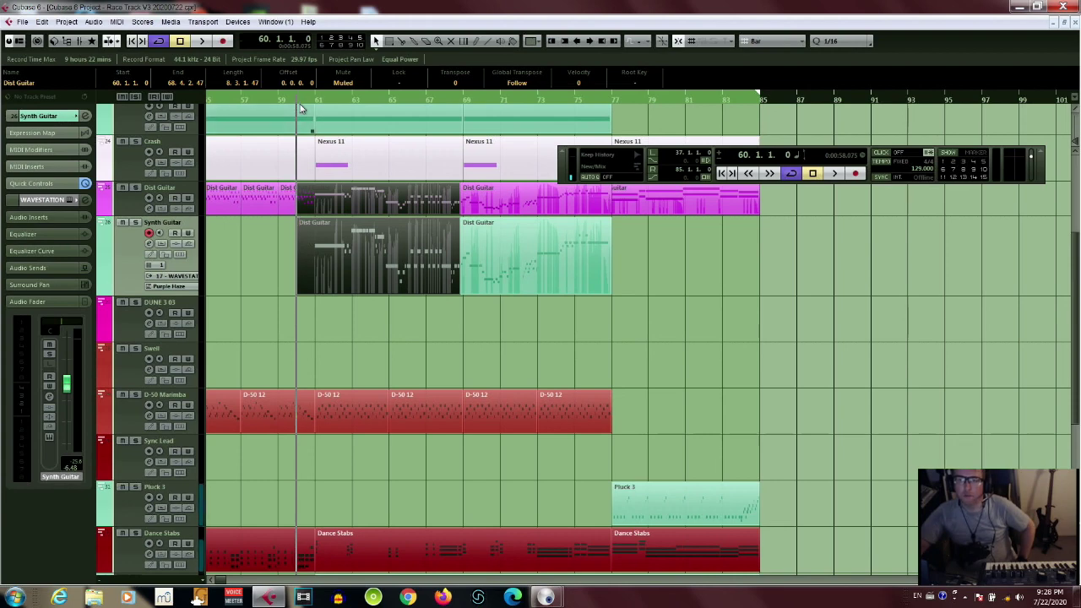
pyautogui.moveTo(559, 344); pyautogui.dragTo(475, 199)
pyautogui.click(690, 42)
pyautogui.click(711, 69)
pyautogui.moveTo(524, 207); pyautogui.dragTo(911, 207)
pyautogui.moveTo(506, 280); pyautogui.dragTo(468, 206)
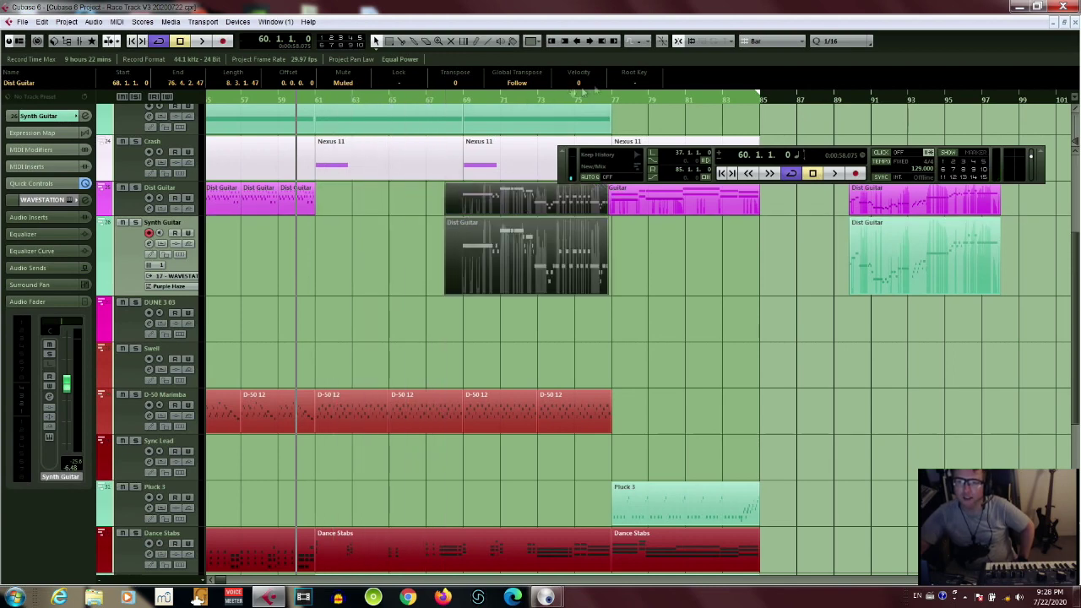
# Unmute the Dist Guitar parts starting at bar 68 on the Dist Guitar and Synth Guitar tracks
pyautogui.rightClick(643, 305)
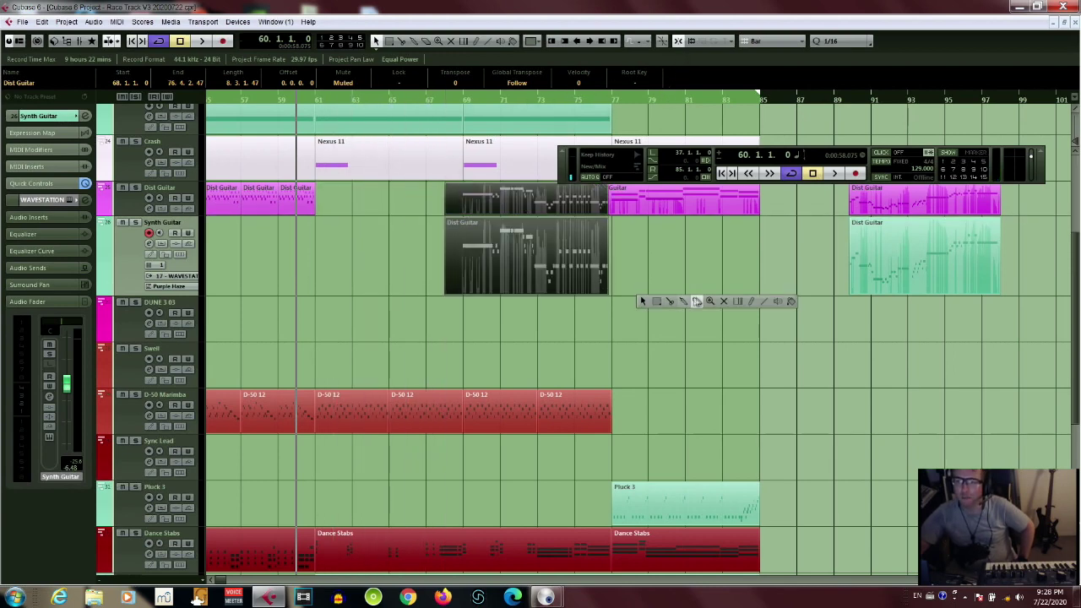
pyautogui.click(724, 301)
pyautogui.moveTo(549, 307); pyautogui.dragTo(480, 167)
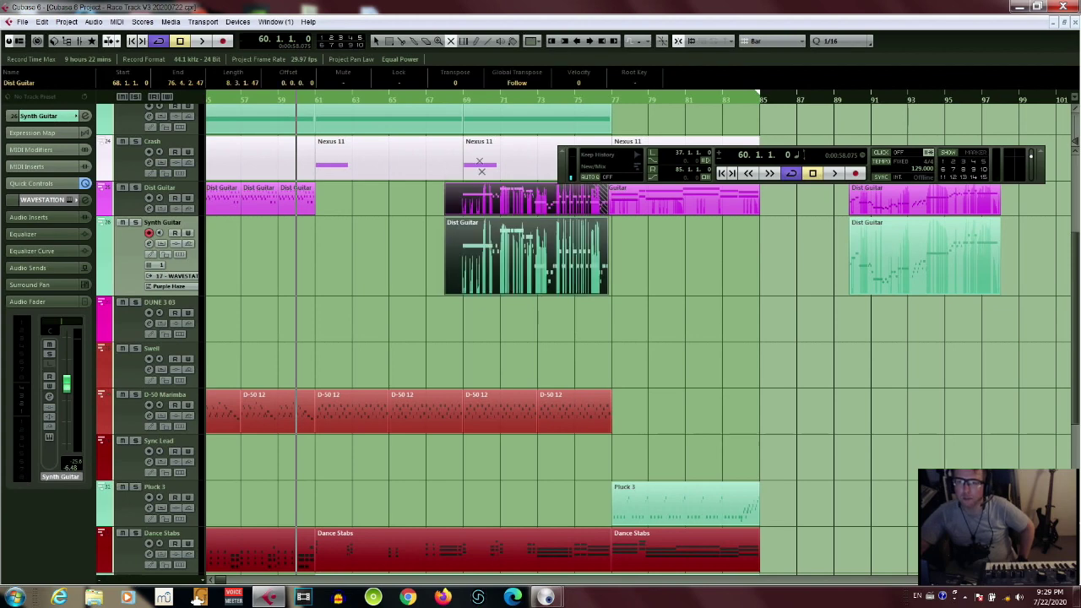
# Play the arrangement from about bar 68 to bar 78 to check the relocated guitar parts
pyautogui.click(452, 101)
pyautogui.press('space')
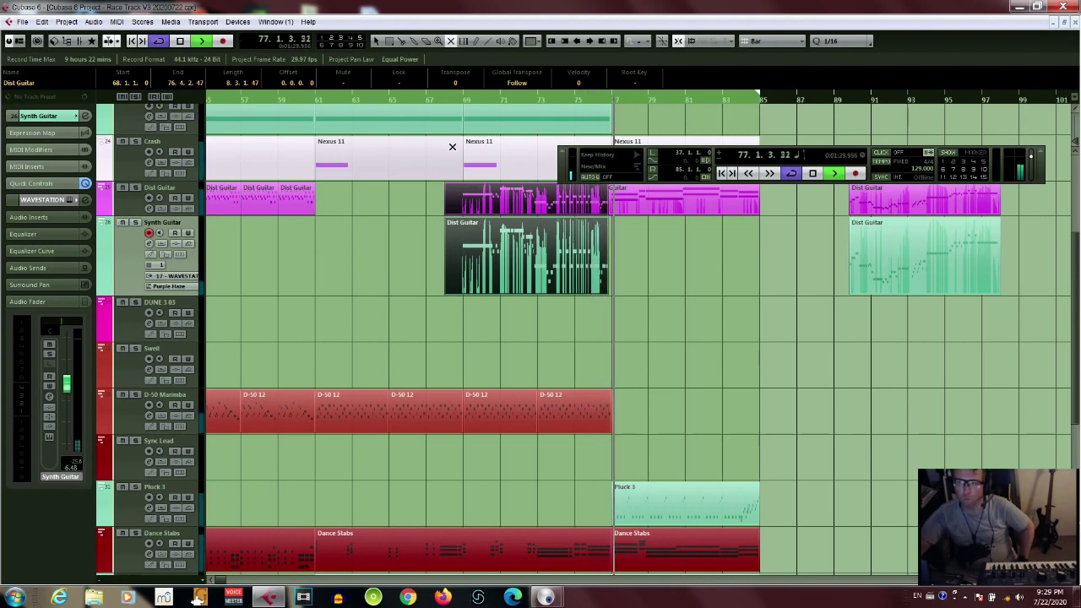
pyautogui.press('space')
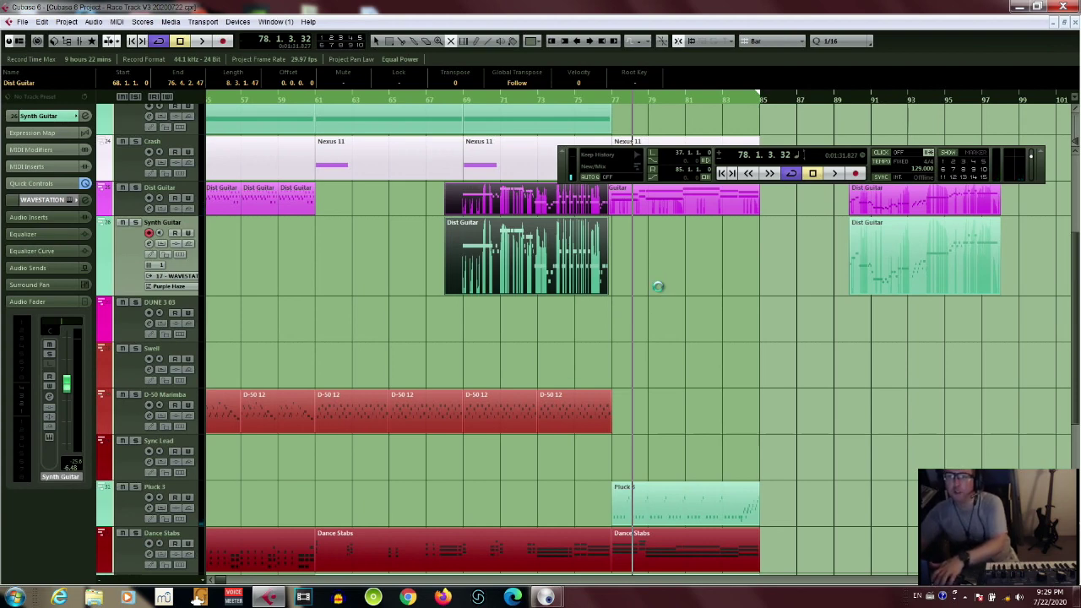
# Split the Dist Guitar parts on both guitar tracks just before bar 94 and return to the selection tool
pyautogui.rightClick(658, 286)
pyautogui.click(685, 287)
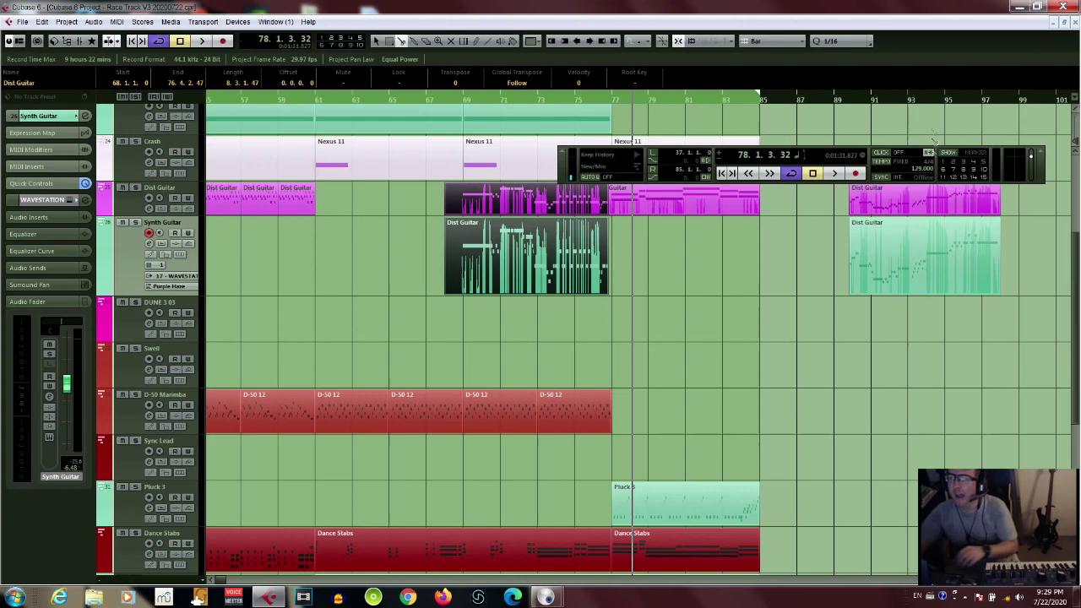
pyautogui.moveTo(925, 106); pyautogui.dragTo(921, 118)
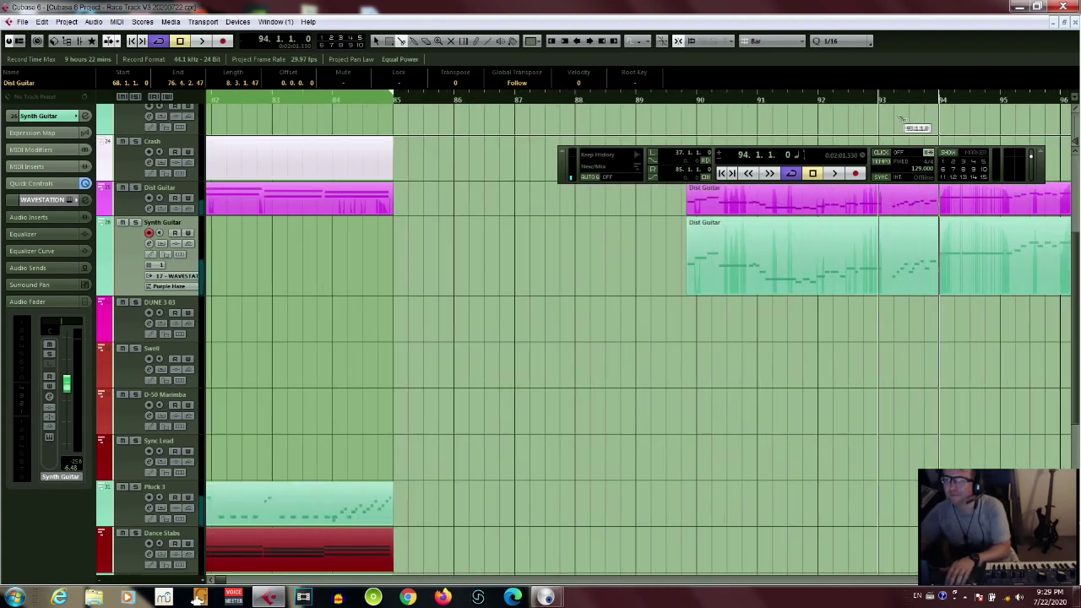
pyautogui.click(937, 277)
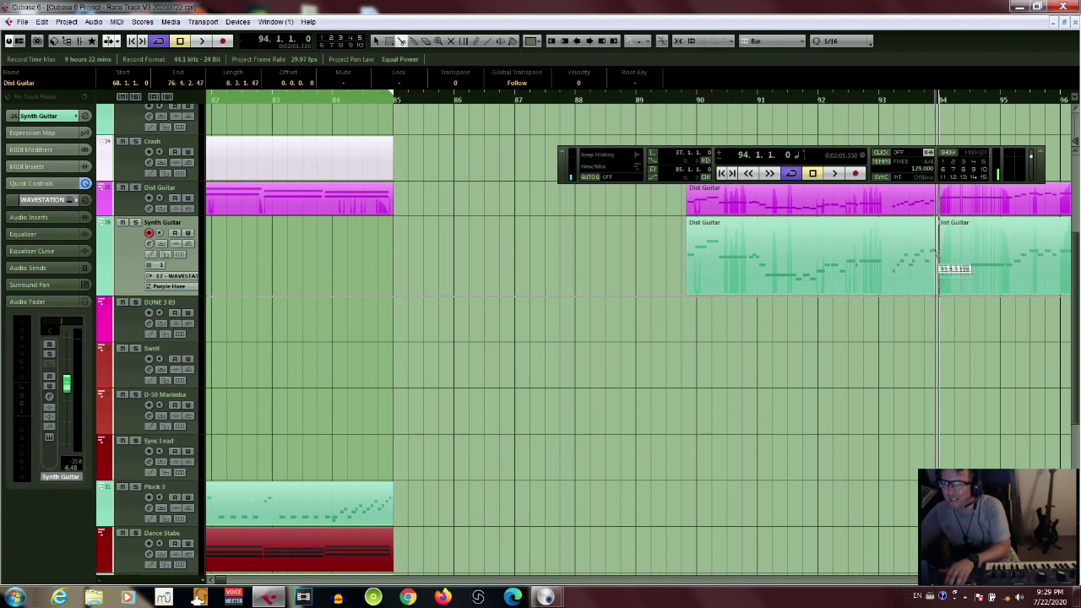
pyautogui.click(937, 209)
pyautogui.press('1')
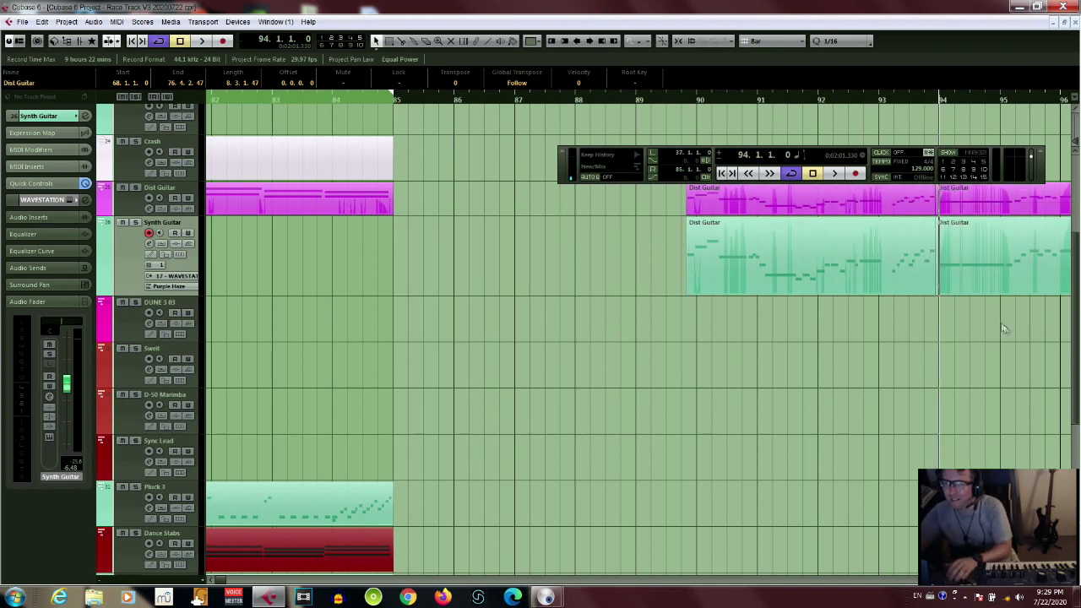
# Shorten the Dist Guitar parts starting at bar 68 on both guitar tracks so they end just before bar 73
pyautogui.moveTo(1002, 325); pyautogui.dragTo(980, 265)
pyautogui.moveTo(972, 213); pyautogui.dragTo(970, 211)
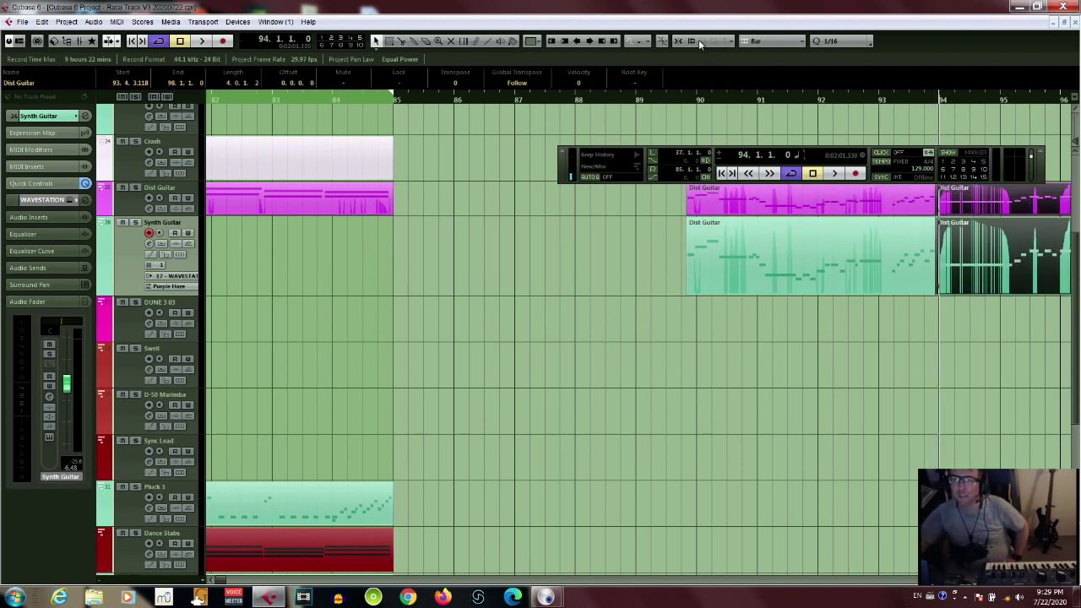
pyautogui.moveTo(285, 275); pyautogui.dragTo(357, 280)
pyautogui.moveTo(312, 109); pyautogui.dragTo(310, 150)
pyautogui.moveTo(532, 291); pyautogui.dragTo(415, 313)
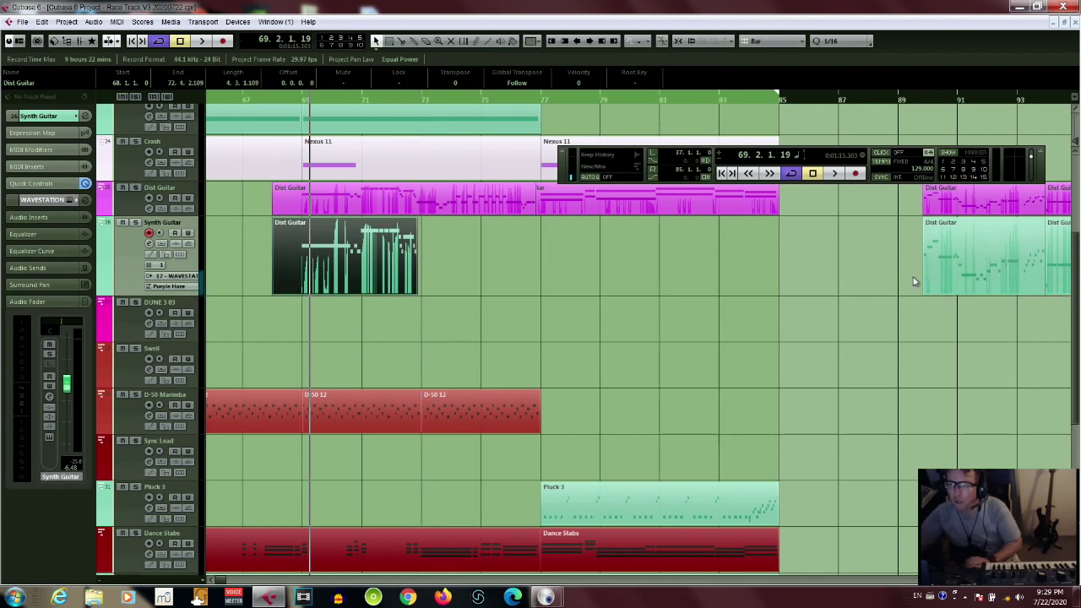
pyautogui.click(916, 281)
pyautogui.scroll(2, 912, 279)
pyautogui.moveTo(532, 305); pyautogui.dragTo(418, 313)
# Try to move the Dist Guitar parts split off at bar 94 to bar 73 on both guitar tracks
pyautogui.moveTo(894, 292); pyautogui.dragTo(997, 355)
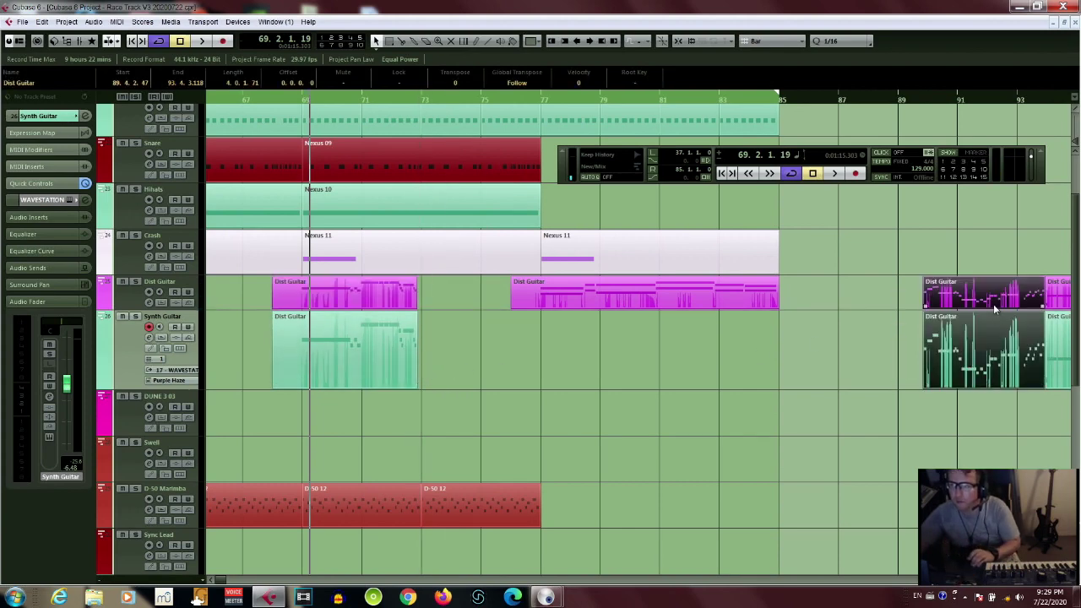
pyautogui.click(1069, 257)
pyautogui.moveTo(1063, 295); pyautogui.dragTo(440, 302)
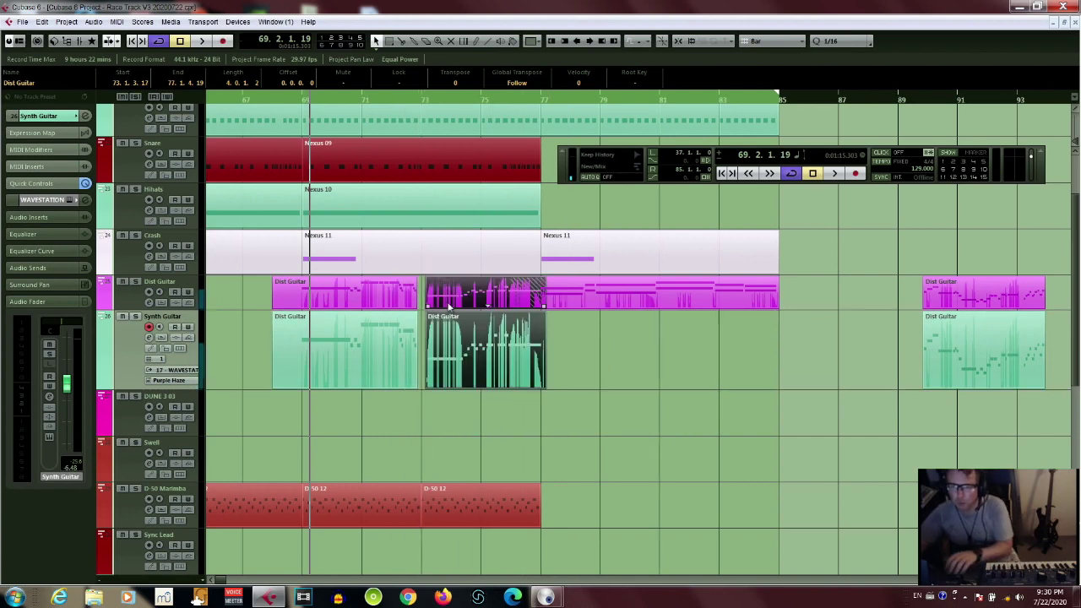
pyautogui.hotkey('ctrl', 'z')
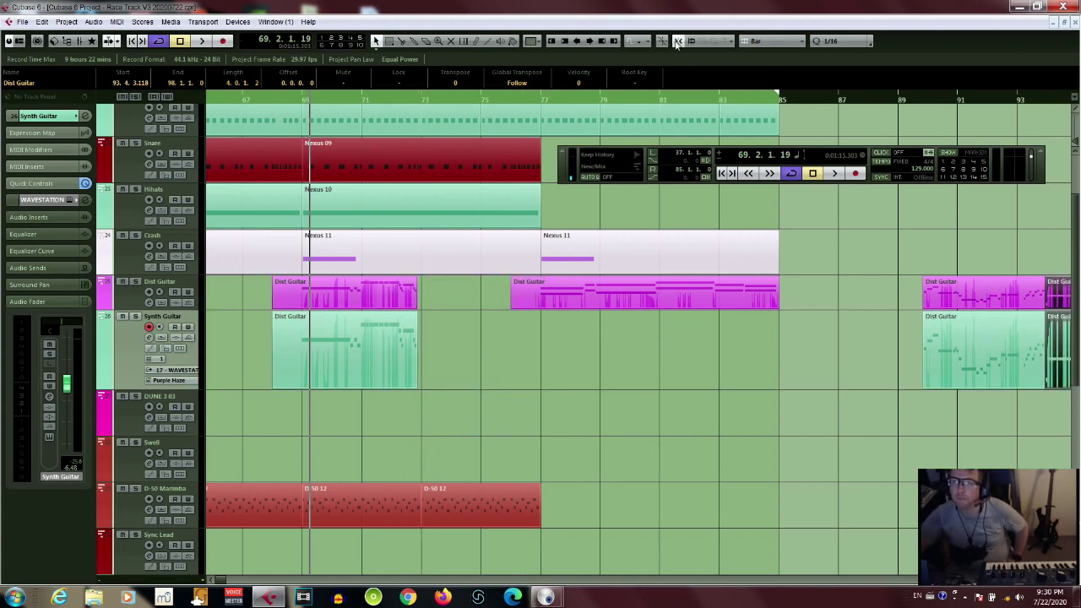
# Move the split-off Dist Guitar parts from bar 94 to fill bars 73 to 77 on both tracks and play back the result
pyautogui.moveTo(1063, 293); pyautogui.dragTo(429, 284)
pyautogui.click(376, 100)
pyautogui.press('space')
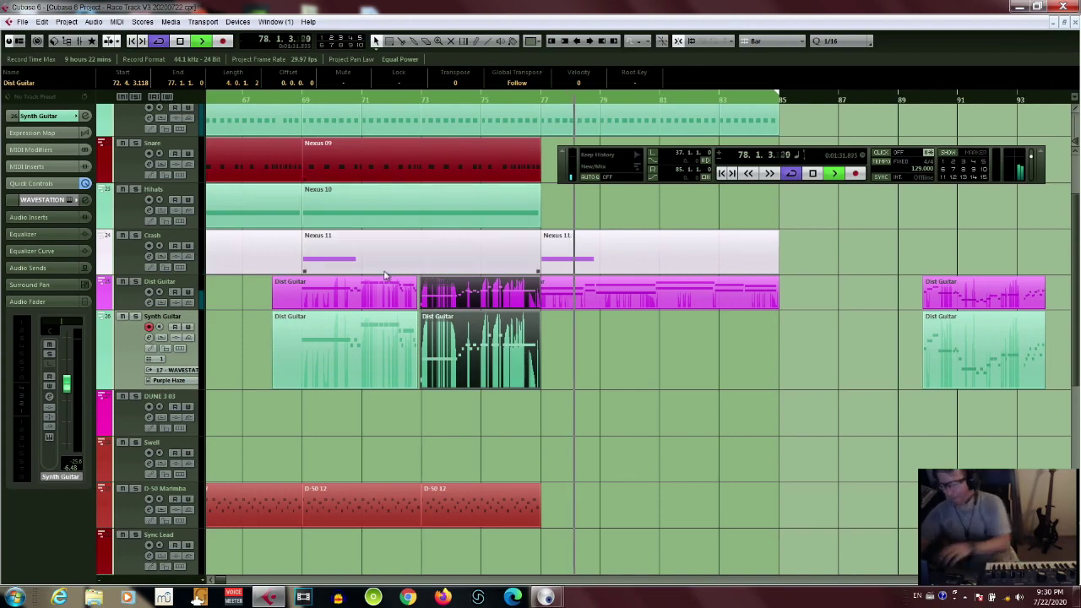
pyautogui.press('space')
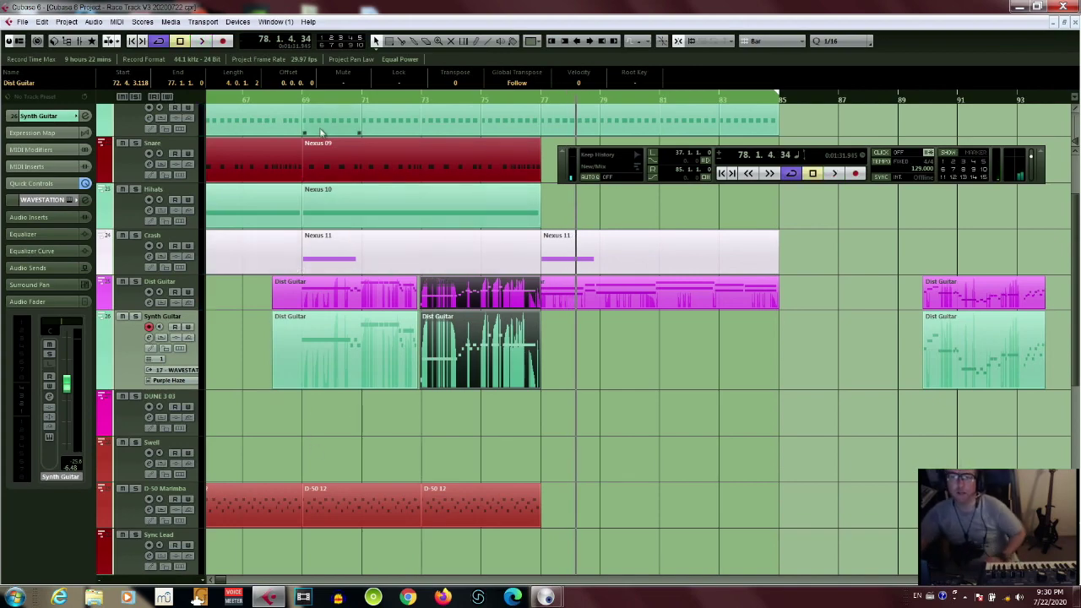
# Set the cycle range to run from bar 85 to bar 91
pyautogui.scroll(2, 592, 338)
pyautogui.click(777, 456)
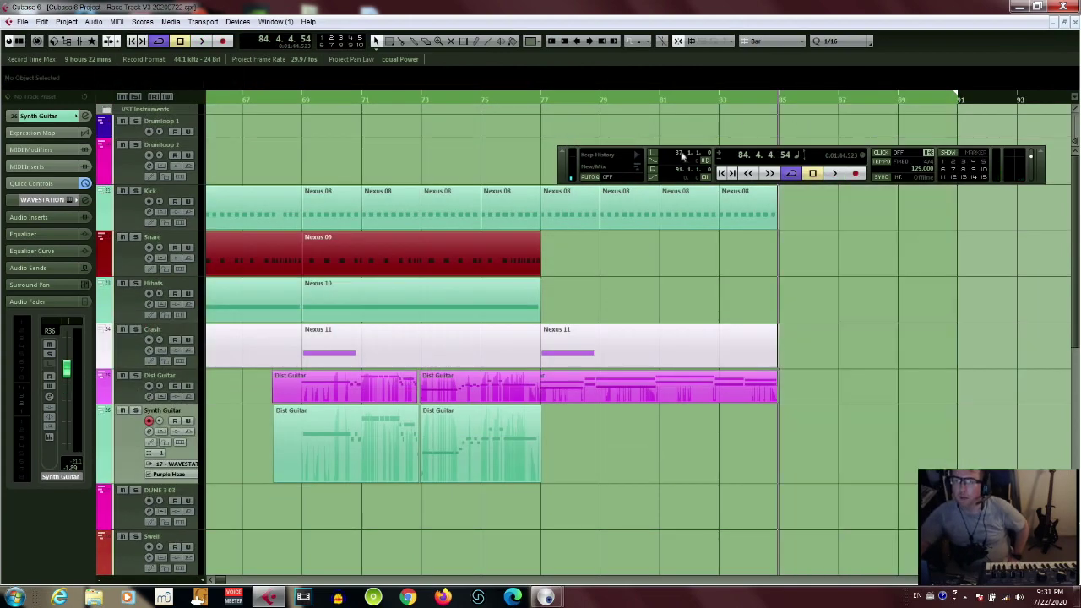
pyautogui.keyDown('ctrl'); pyautogui.click(779, 99); pyautogui.keyUp('ctrl')
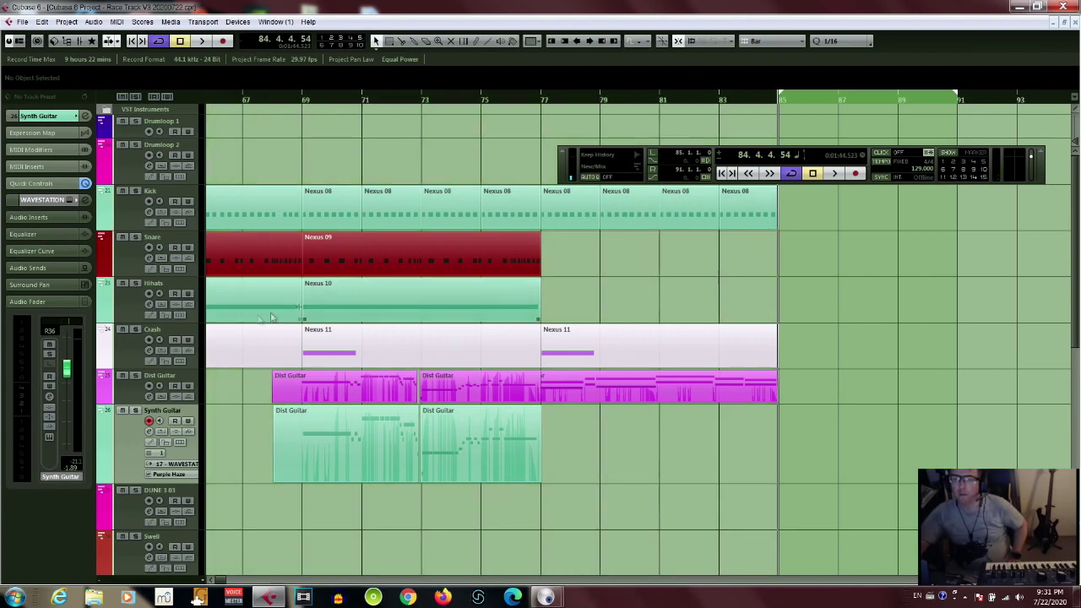
# Turn on the metronome click and record a part on the Falter Pluck track from bar 85
pyautogui.click(131, 389)
pyautogui.scroll(-3, 920, 301)
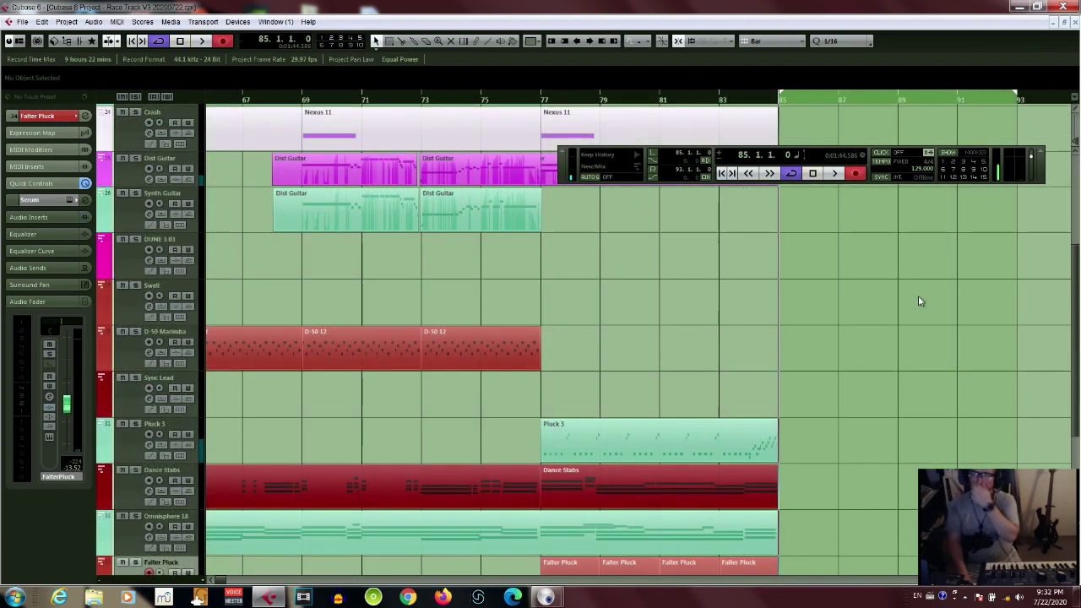
pyautogui.press('c')
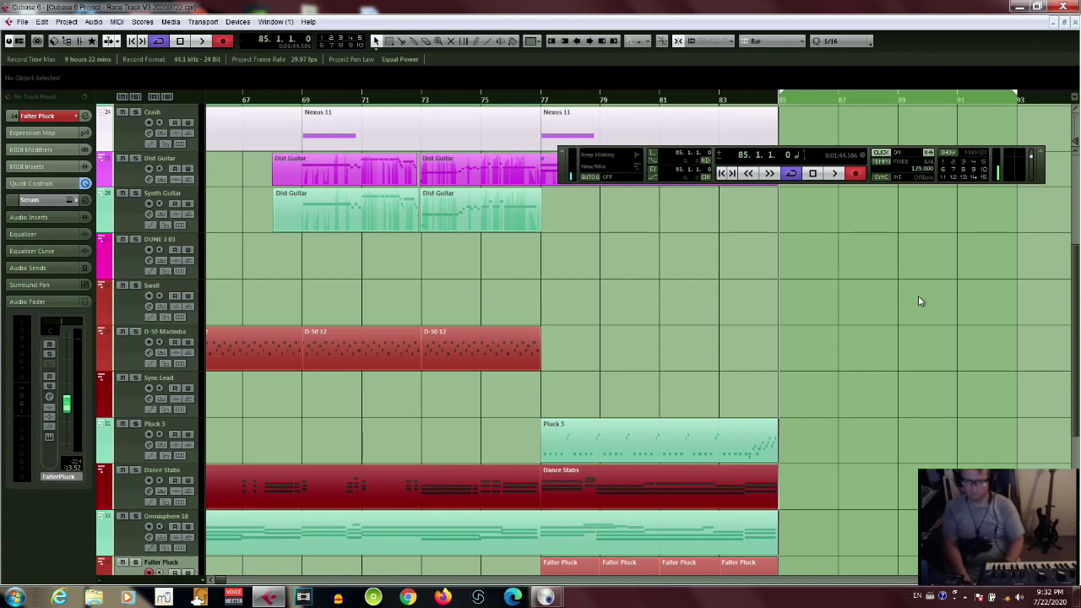
pyautogui.press('space')
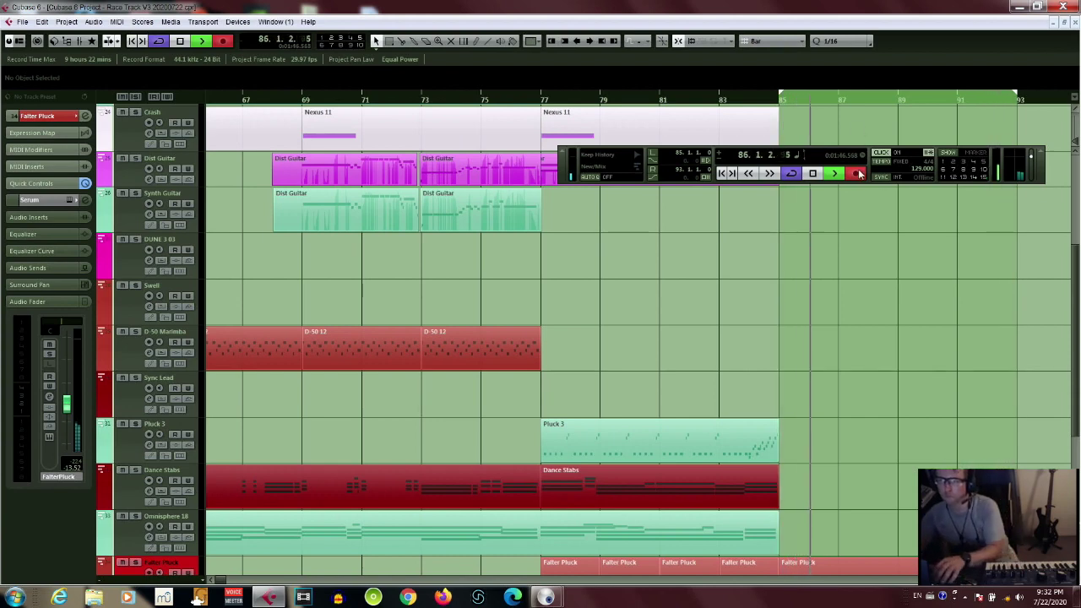
# Play from bar 83 and record a part on the DUNE 3 03 track from bar 84 to bar 93
pyautogui.scroll(-4, 858, 390)
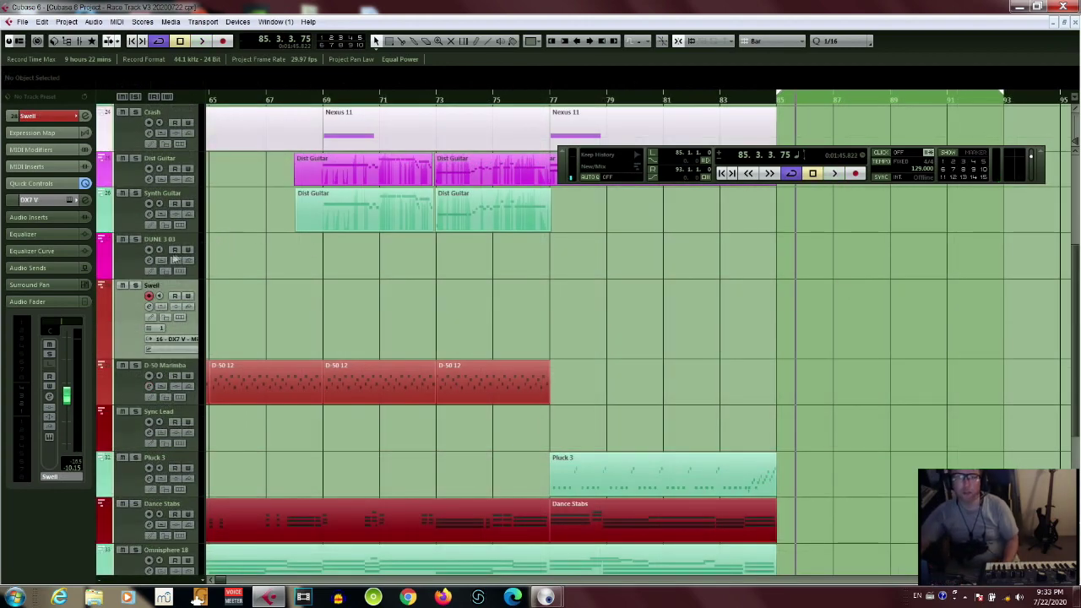
pyautogui.click(129, 266)
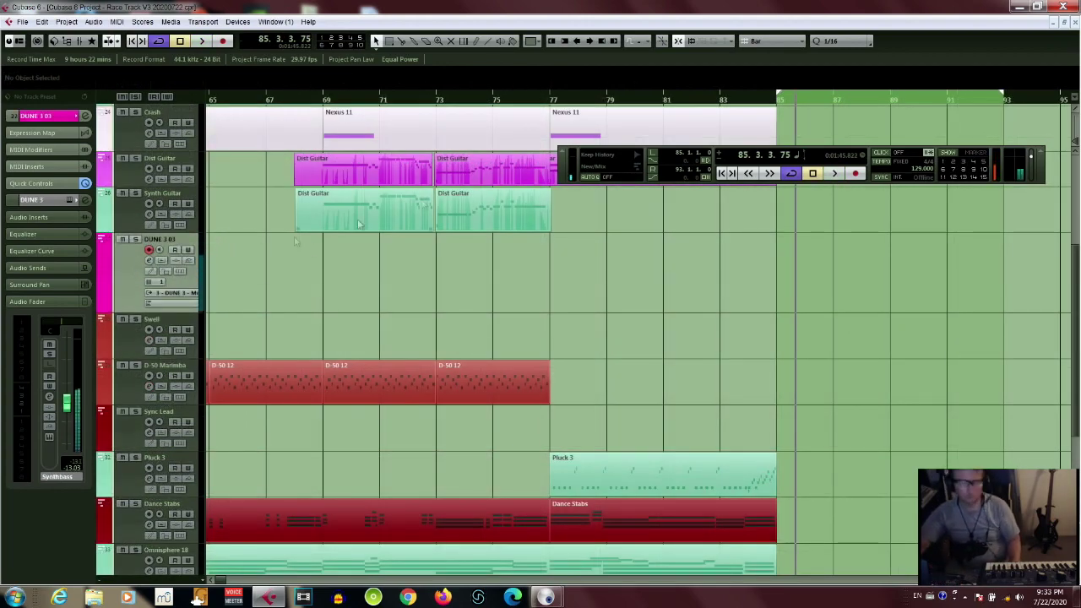
pyautogui.doubleClick(718, 102)
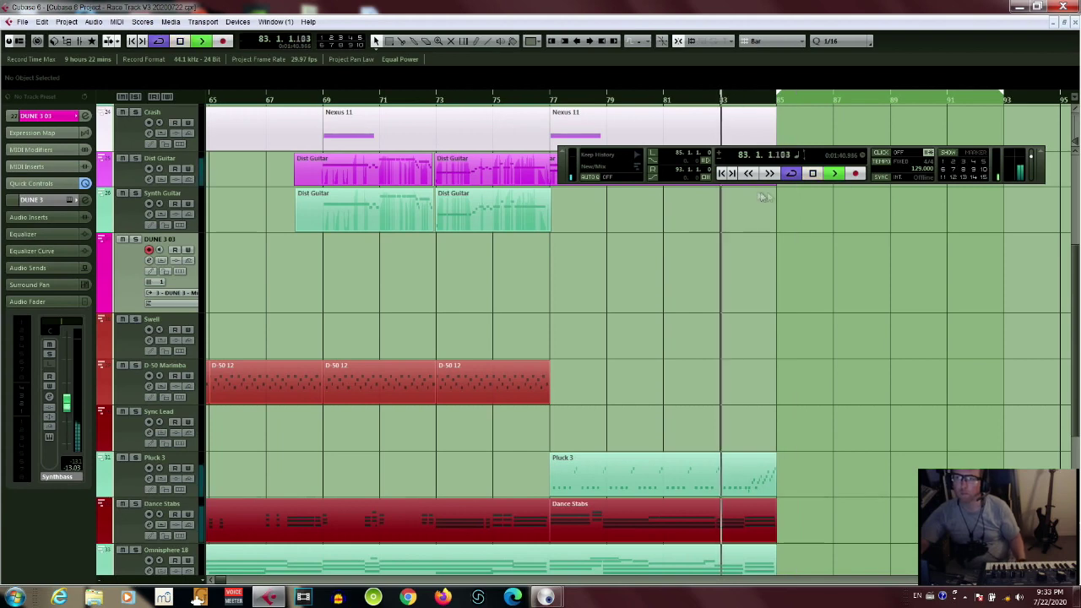
pyautogui.click(855, 173)
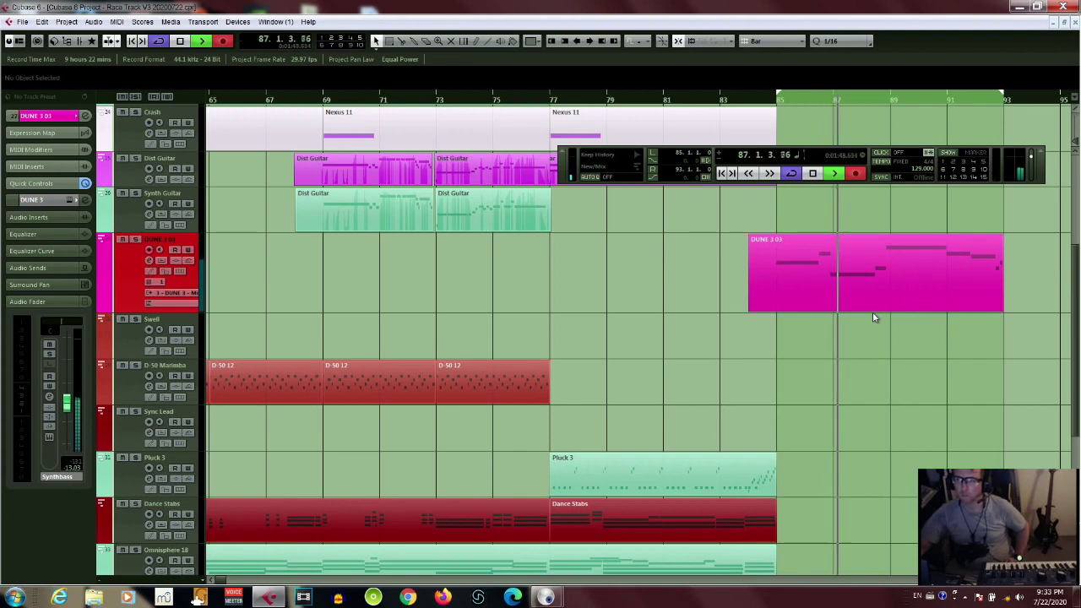
pyautogui.click(855, 174)
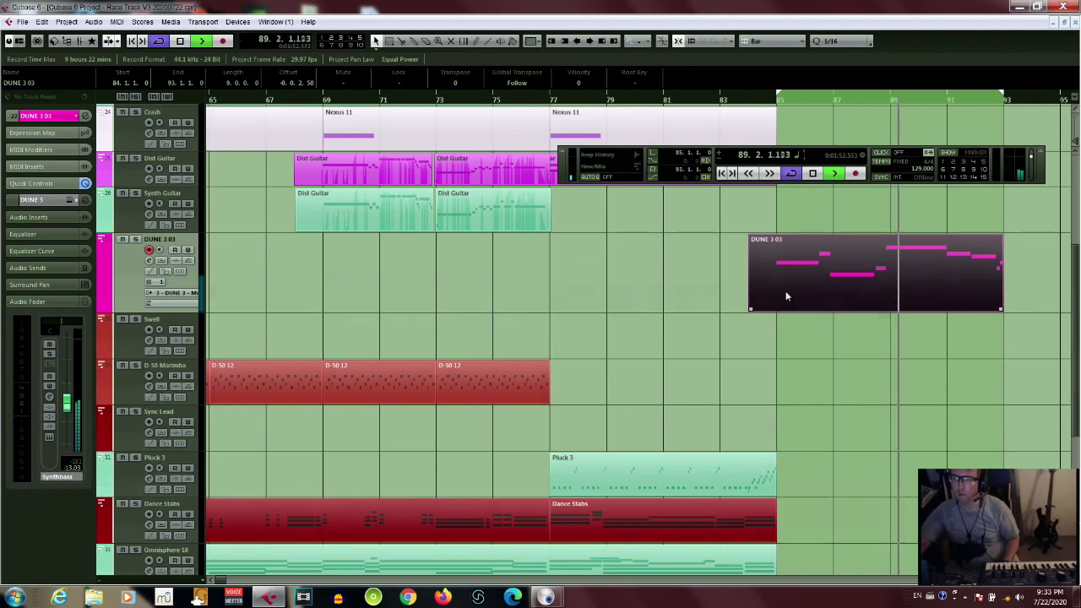
# Record parts on the Drumloop 2 and Dist Guitar tracks from bar 85 to bar 93
pyautogui.scroll(5, 786, 290)
pyautogui.click(763, 161)
pyautogui.press('space')
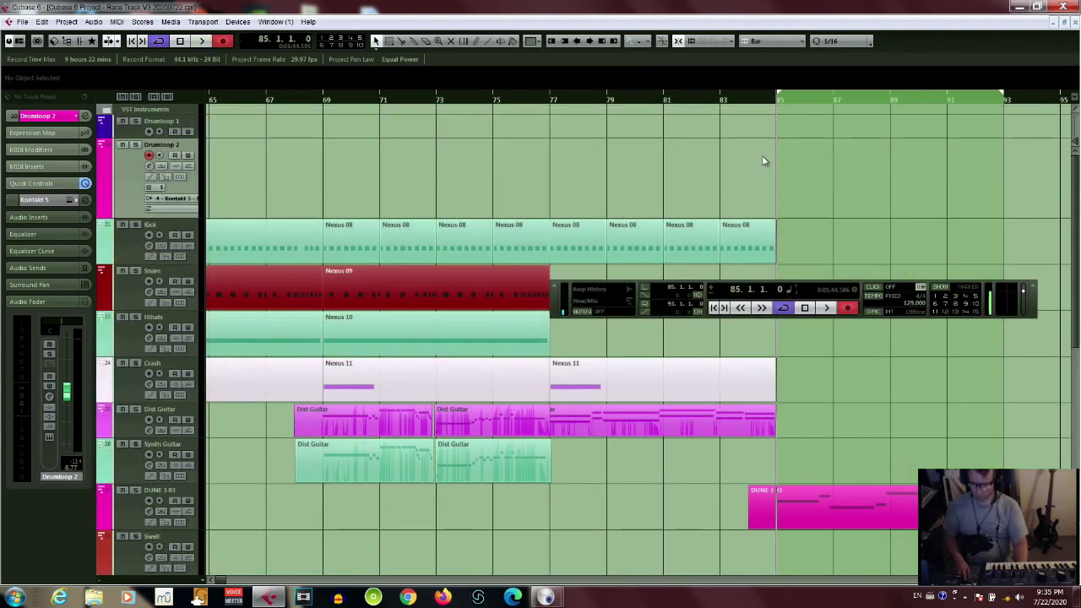
pyautogui.press('KP_Multiply')
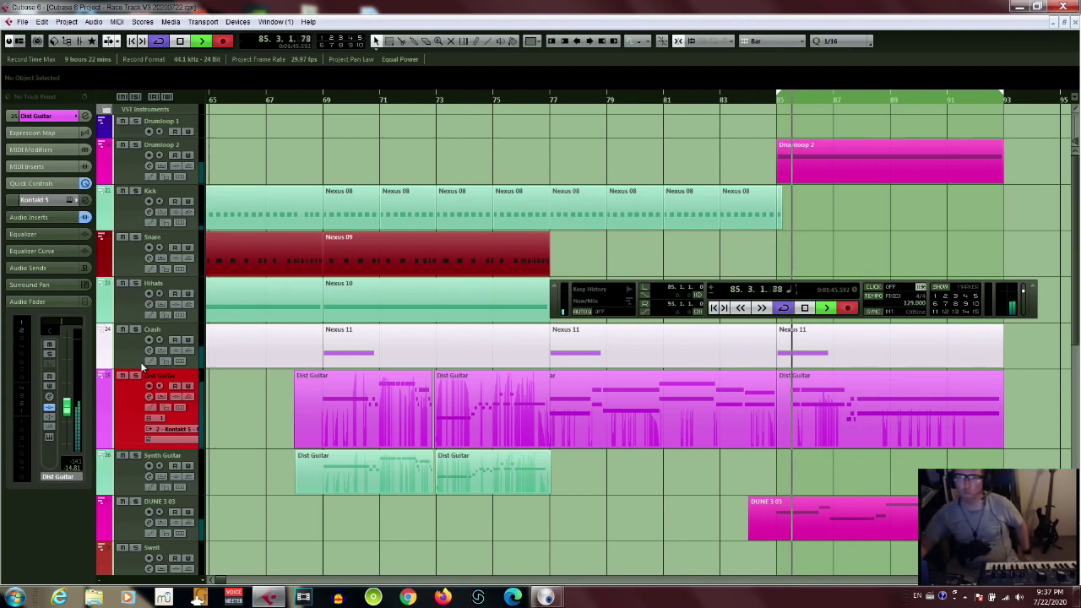
pyautogui.click(846, 309)
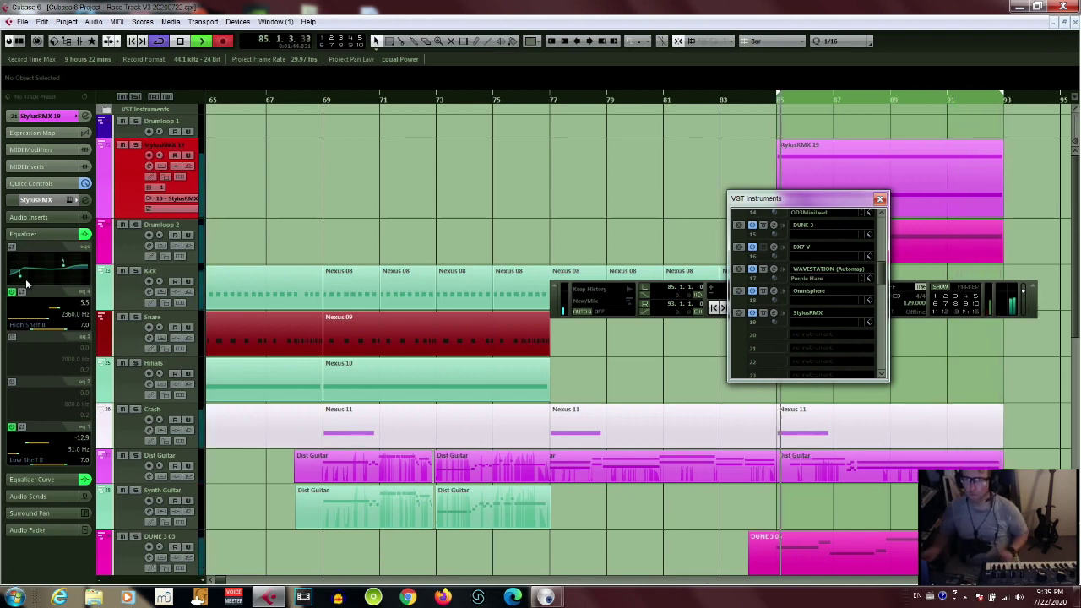
# End the StylusRMX 19 recording and open its new part at bar 85 in the Key Editor
pyautogui.press('space')
pyautogui.click(949, 160)
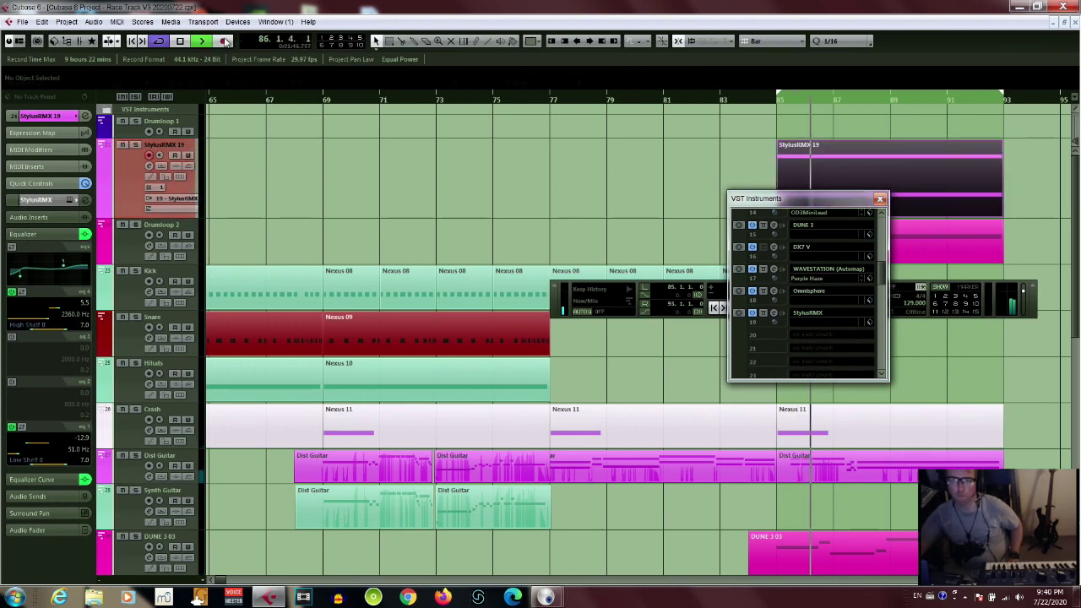
pyautogui.doubleClick(949, 161)
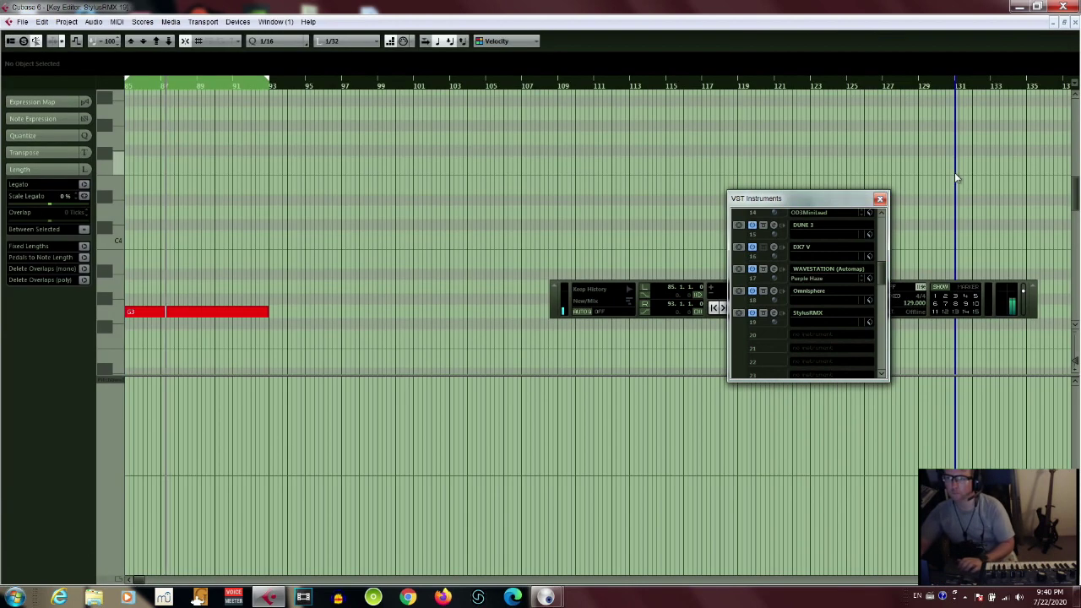
# Lower the velocity of the long G3 note in the StylusRMX 19 part
pyautogui.scroll(2, 131, 278)
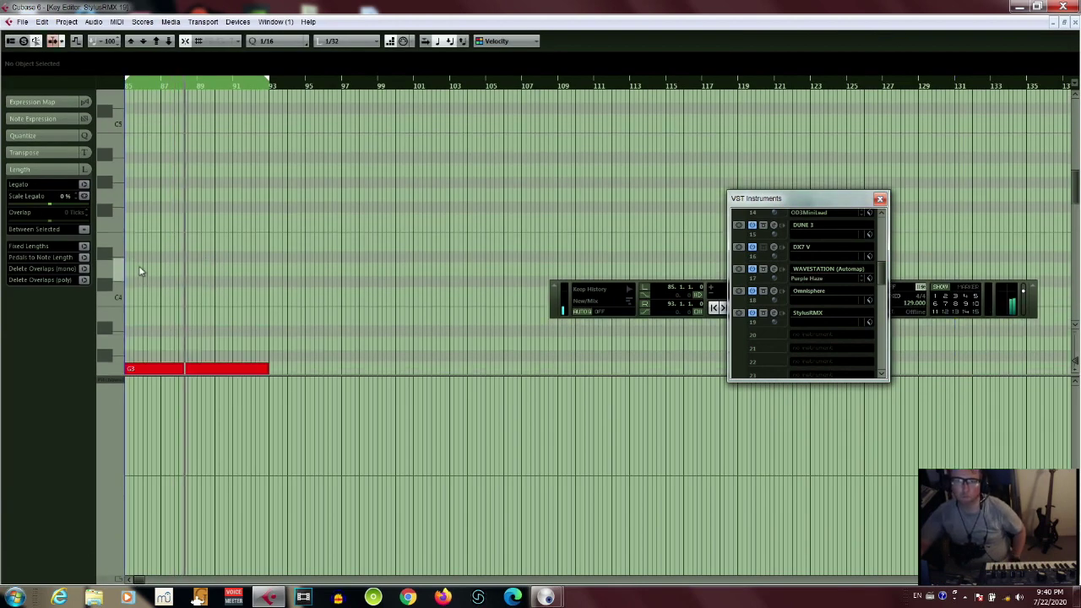
pyautogui.scroll(-4, 169, 304)
pyautogui.click(192, 255)
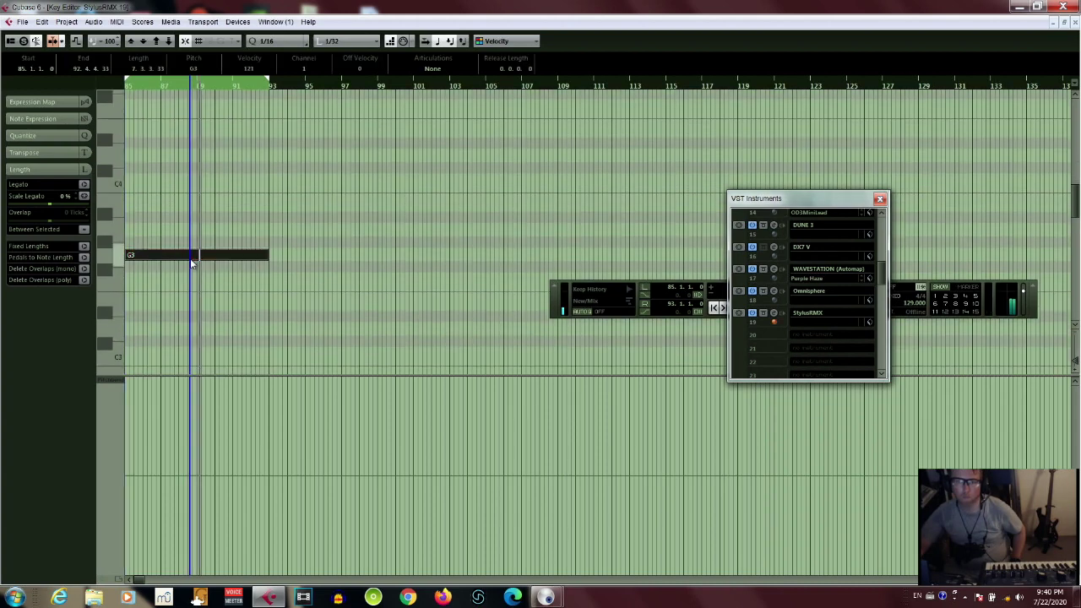
pyautogui.click(116, 380)
pyautogui.click(135, 140)
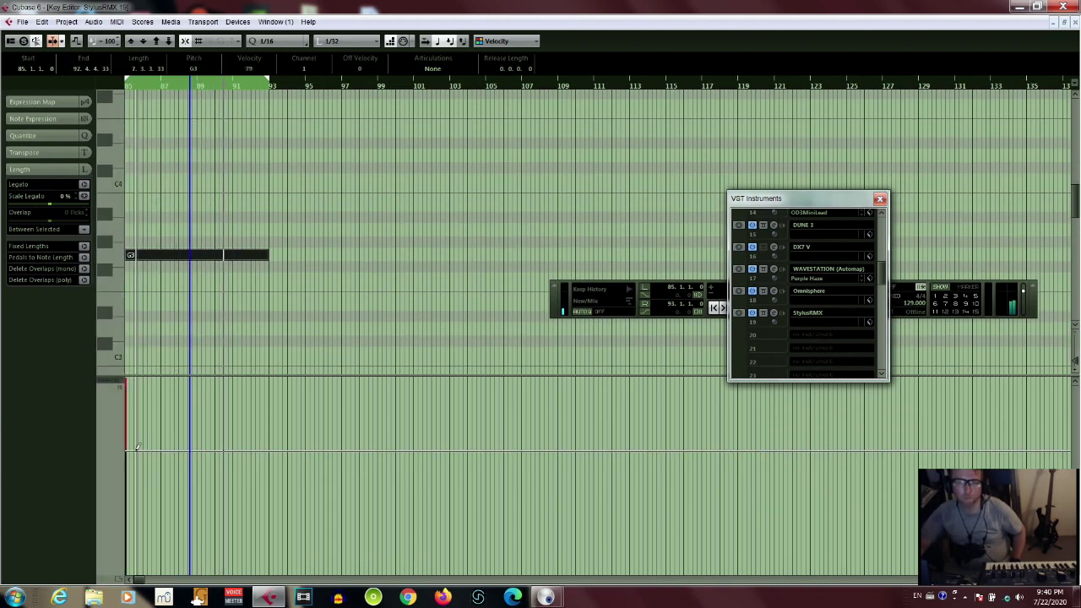
pyautogui.click(135, 486)
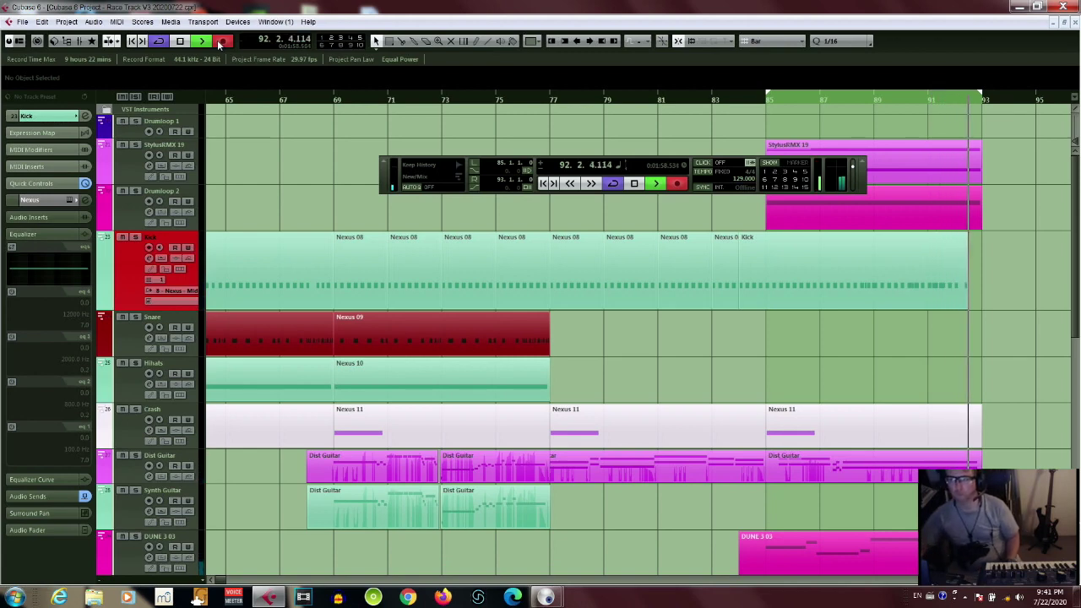
# End the Kick recording and trim the start of the newly recorded Kick part to bar 86
pyautogui.click(221, 42)
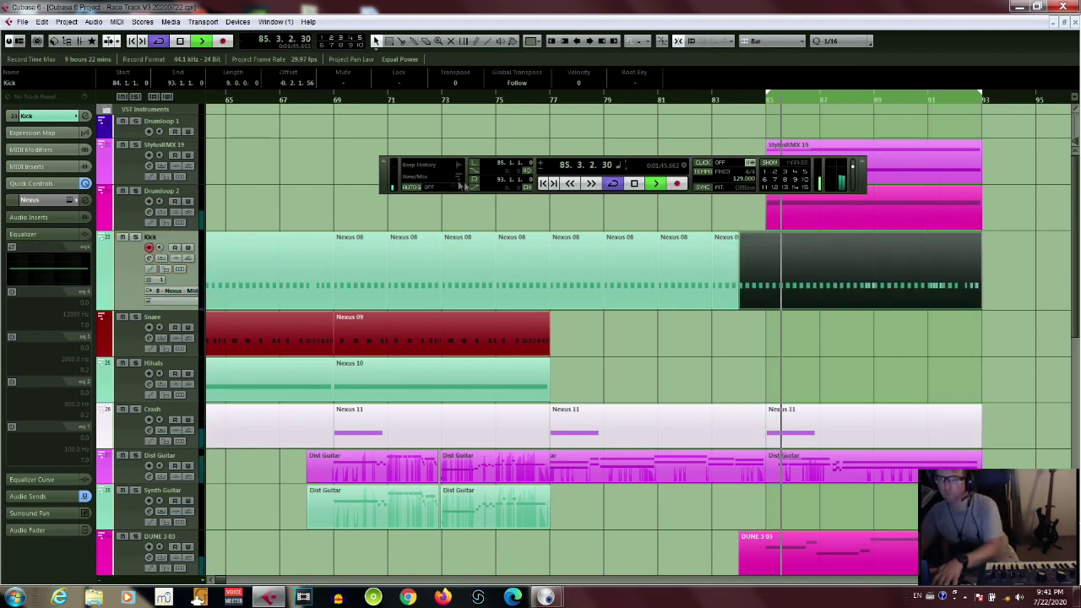
pyautogui.moveTo(741, 308); pyautogui.dragTo(766, 309)
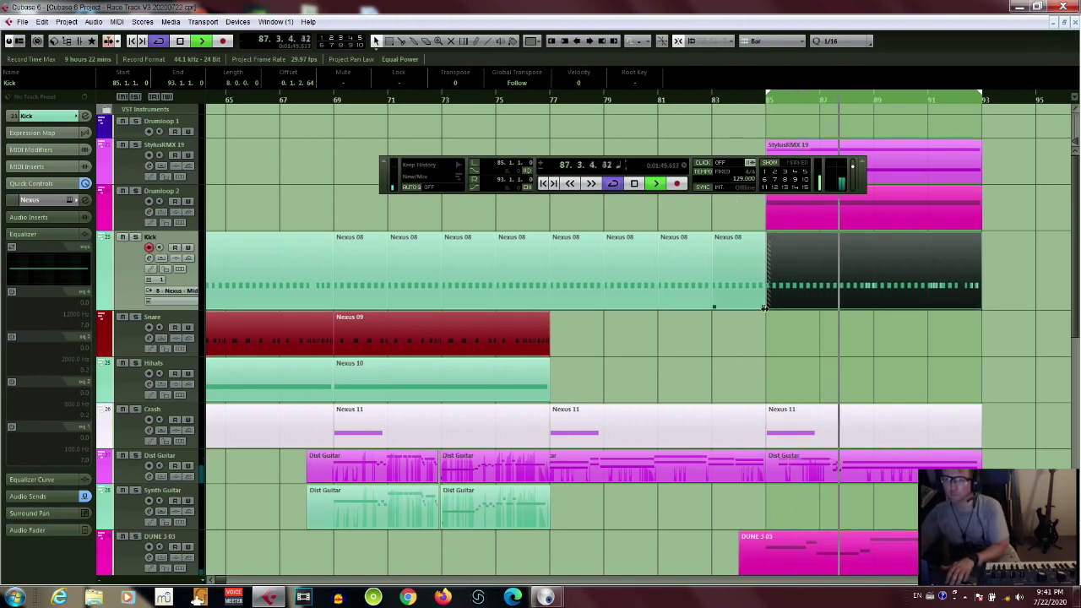
pyautogui.click(764, 308)
pyautogui.click(770, 305)
pyautogui.moveTo(770, 306); pyautogui.dragTo(799, 306)
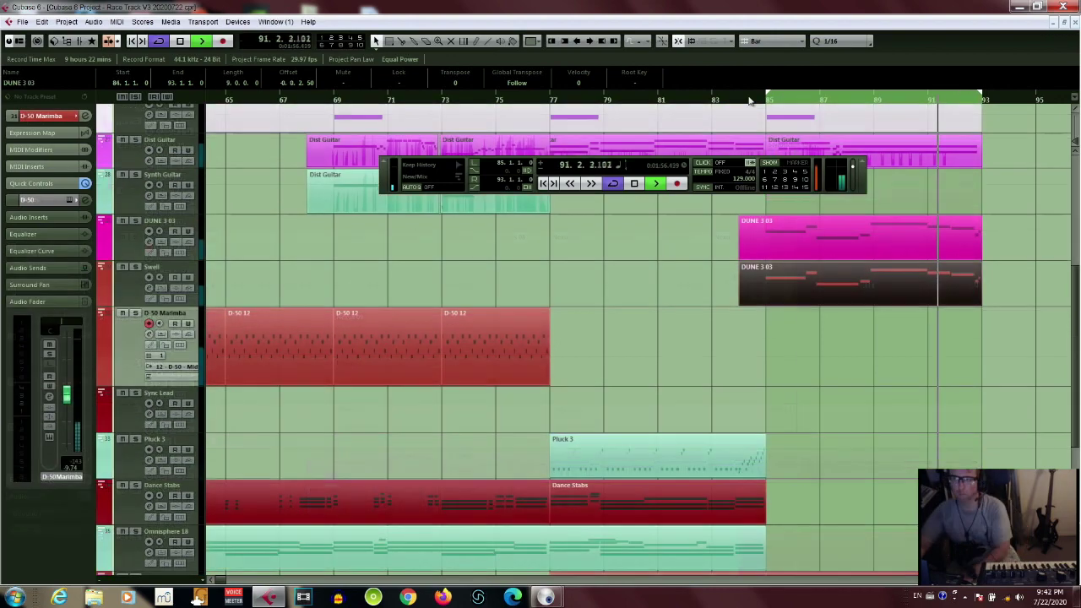
# Record a part on the D-50 Marimba track from bar 85 to bar 93
pyautogui.click(681, 185)
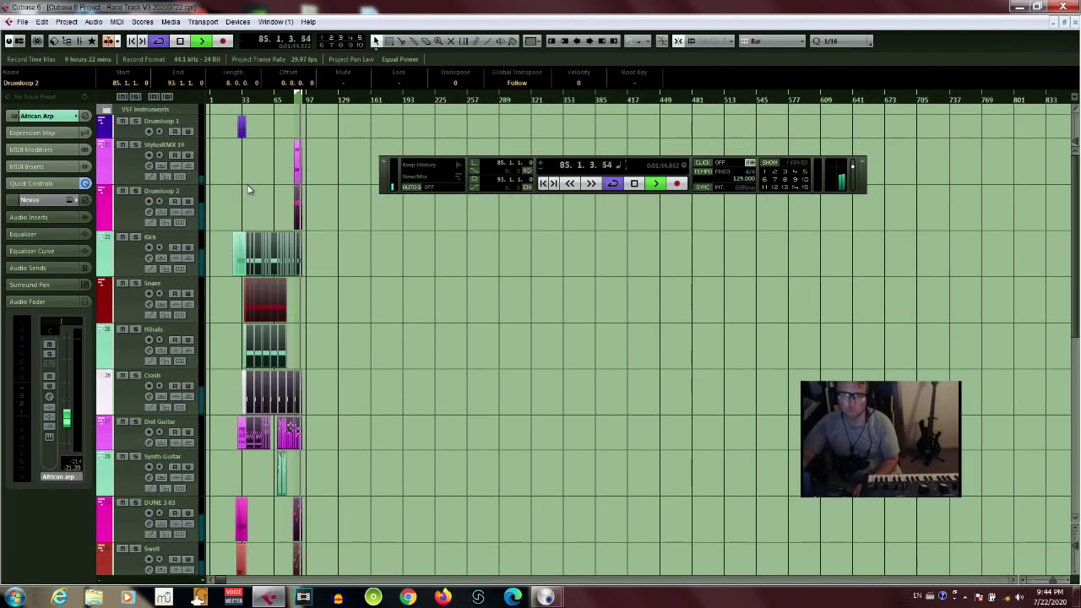
# Duplicate the selected parts of bars 37 to 93, align the copies to start at bar 93 and play from there
pyautogui.moveTo(248, 99); pyautogui.dragTo(253, 138)
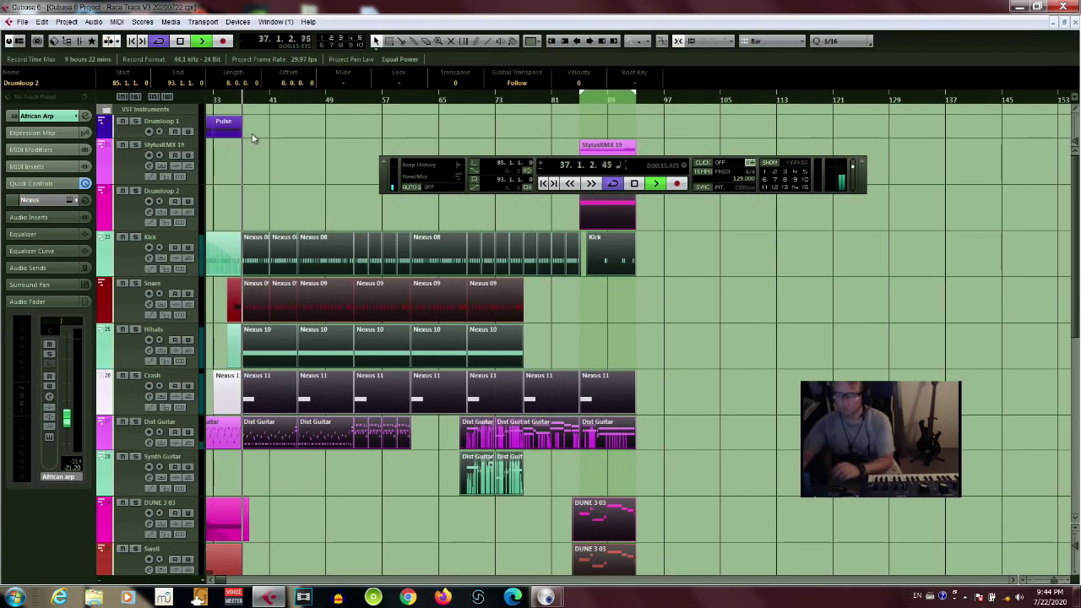
pyautogui.hotkey('ctrl', 'd')
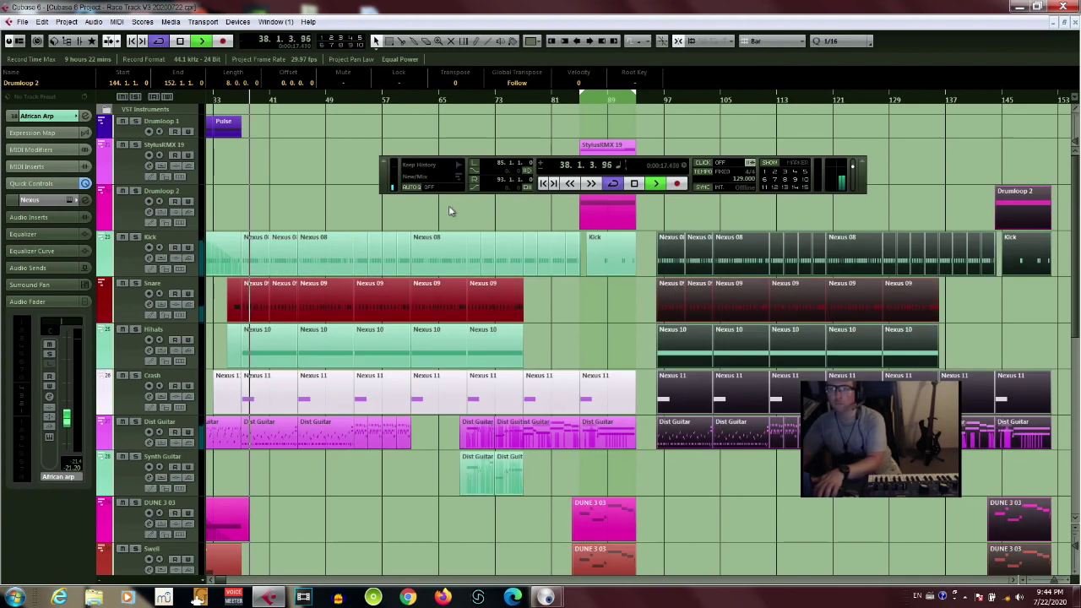
pyautogui.moveTo(676, 260); pyautogui.dragTo(661, 262)
pyautogui.scroll(-6, 660, 295)
pyautogui.click(659, 332)
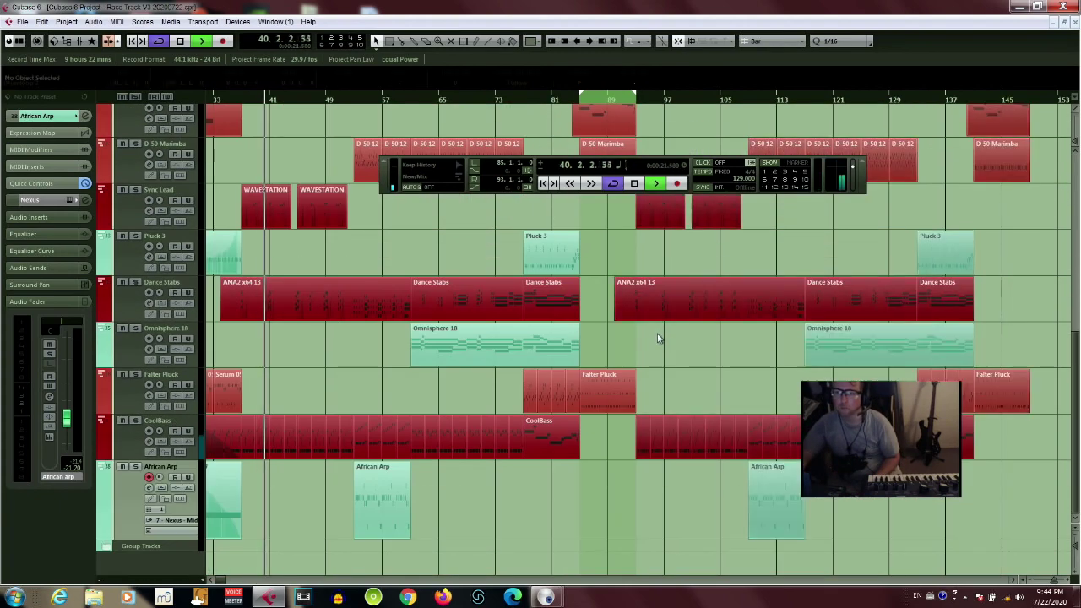
pyautogui.moveTo(636, 100); pyautogui.dragTo(1020, 165)
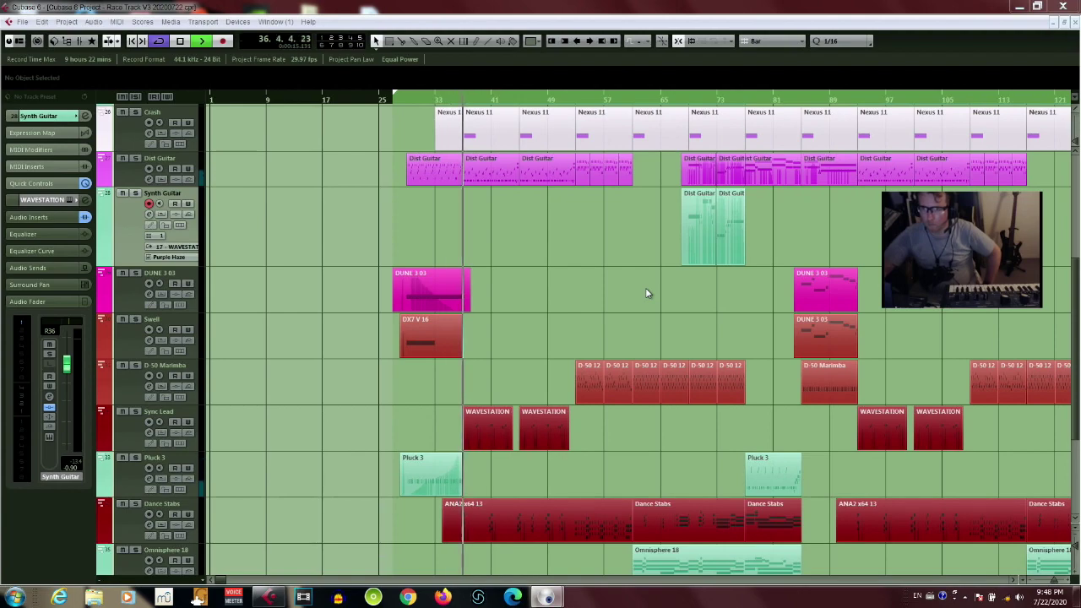
# Rename the Omnisphere 18 track and its instrument channel to Pad
pyautogui.press('F2')
pyautogui.scroll(-4, 627, 295)
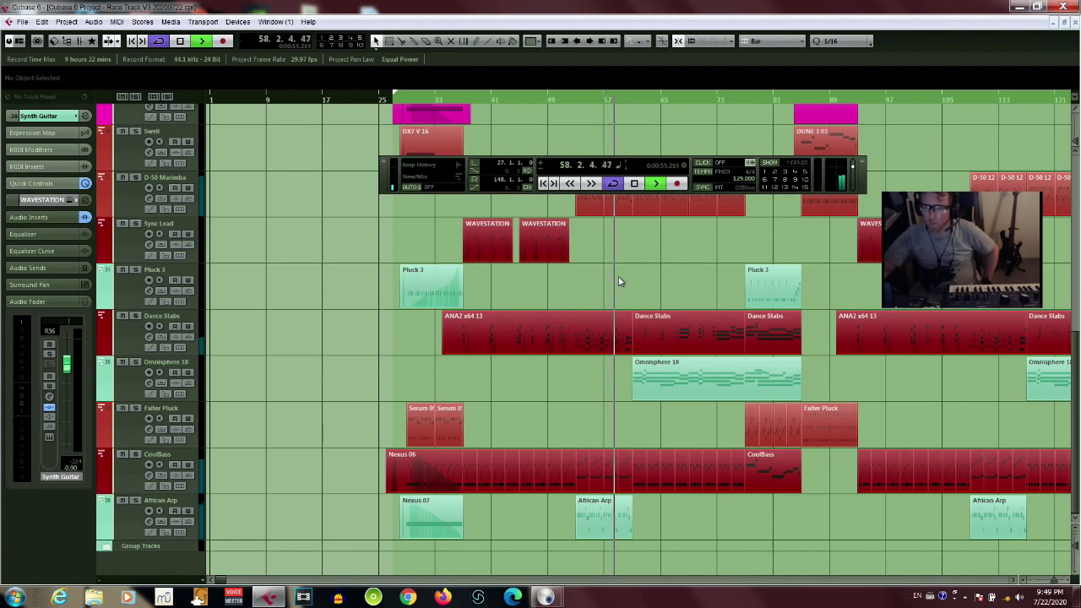
pyautogui.click(132, 386)
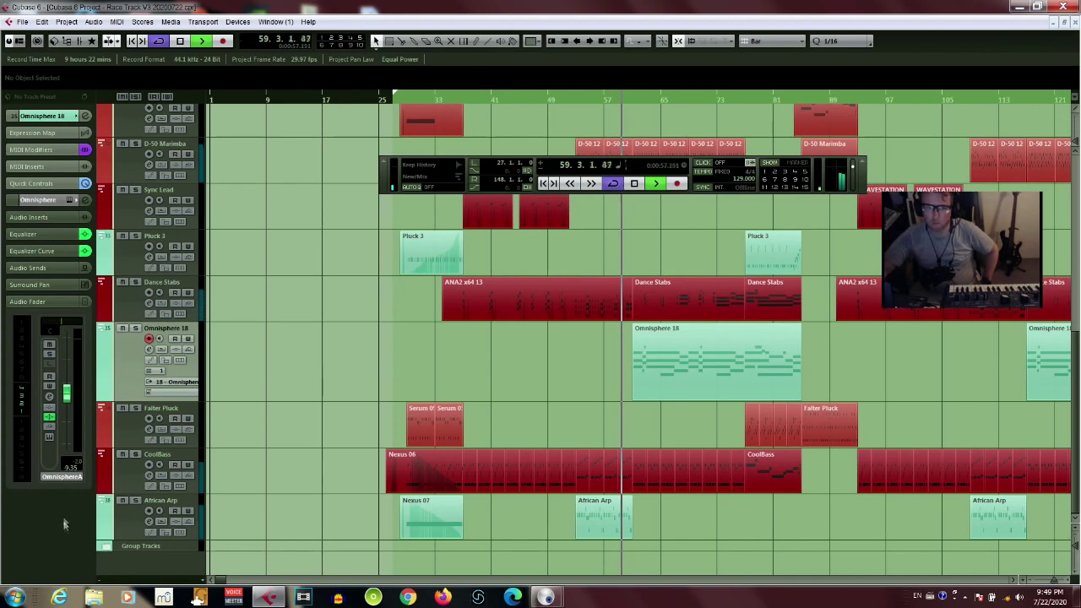
pyautogui.doubleClick(73, 476)
pyautogui.write('Pad')
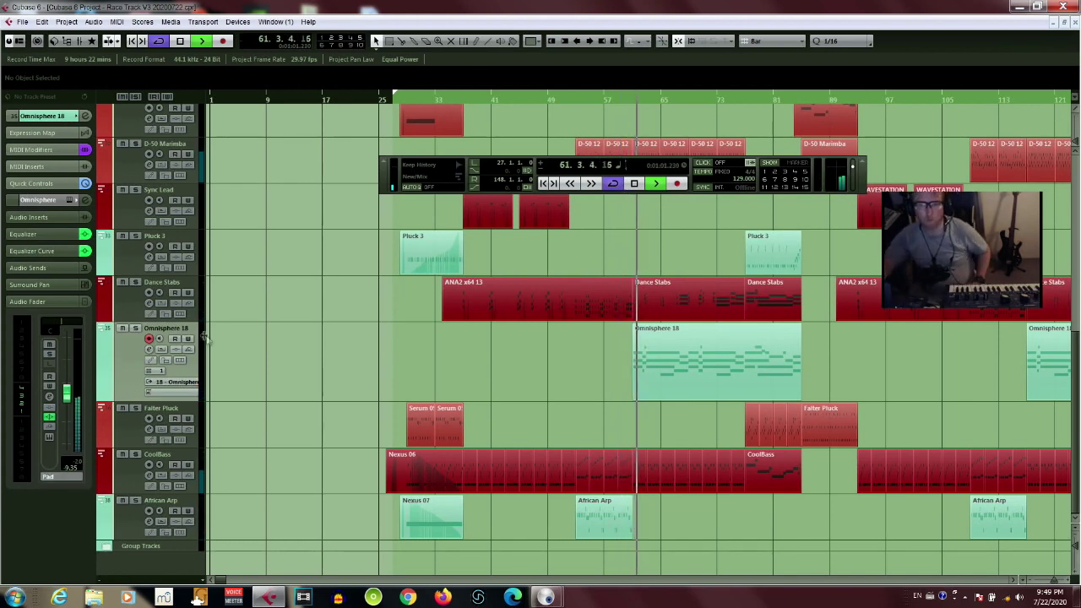
pyautogui.doubleClick(173, 329)
pyautogui.write('Pad')
pyautogui.press('Return')
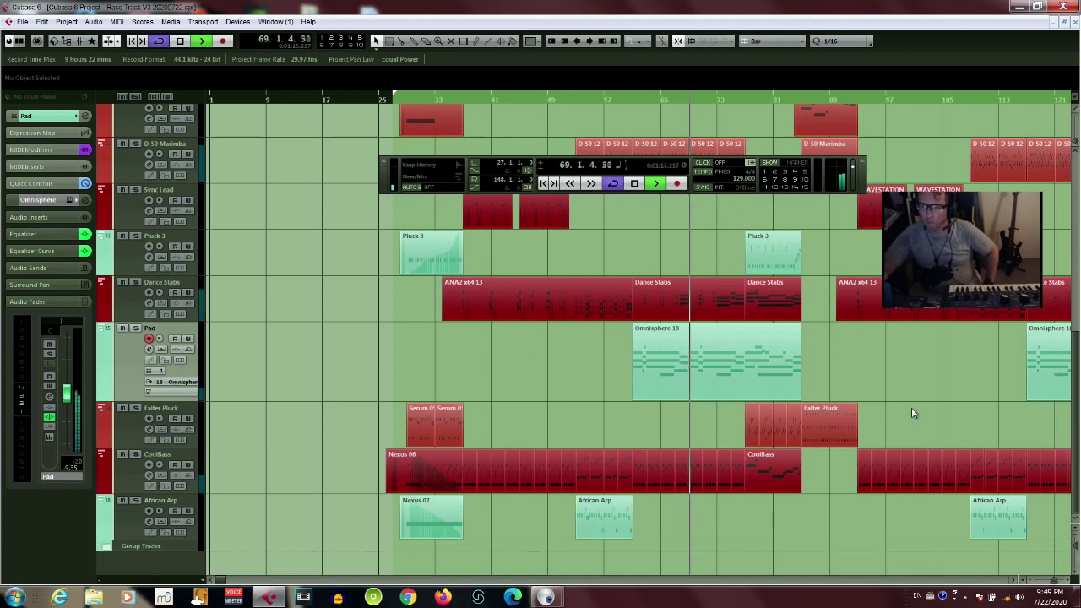
# Select the Synth Guitar track and lower its channel volume to -4.10 during playback
pyautogui.scroll(10, 911, 412)
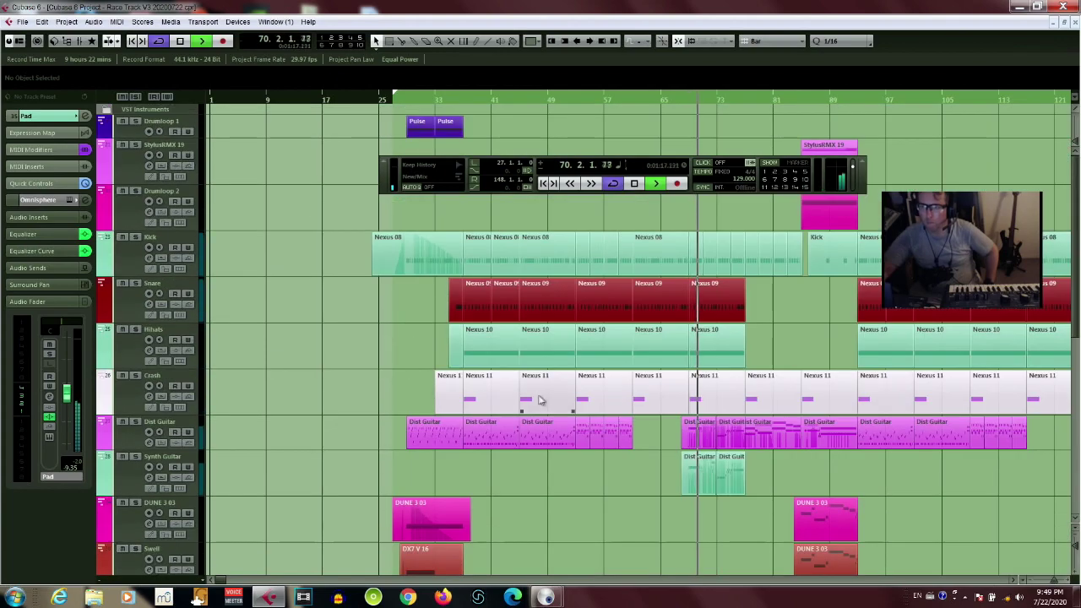
pyautogui.click(213, 478)
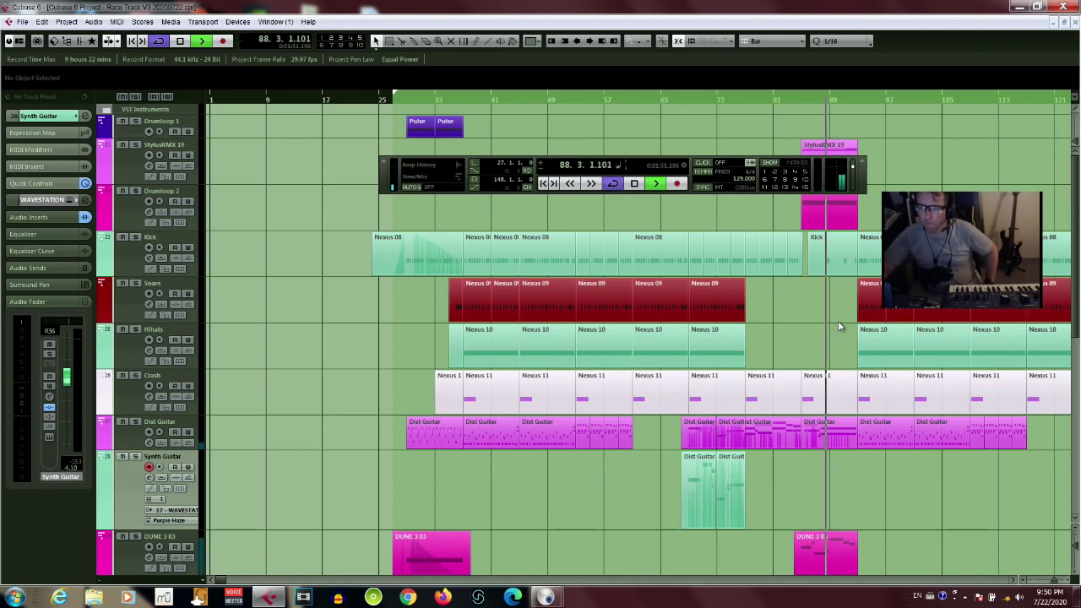
pyautogui.scroll(-2, 839, 326)
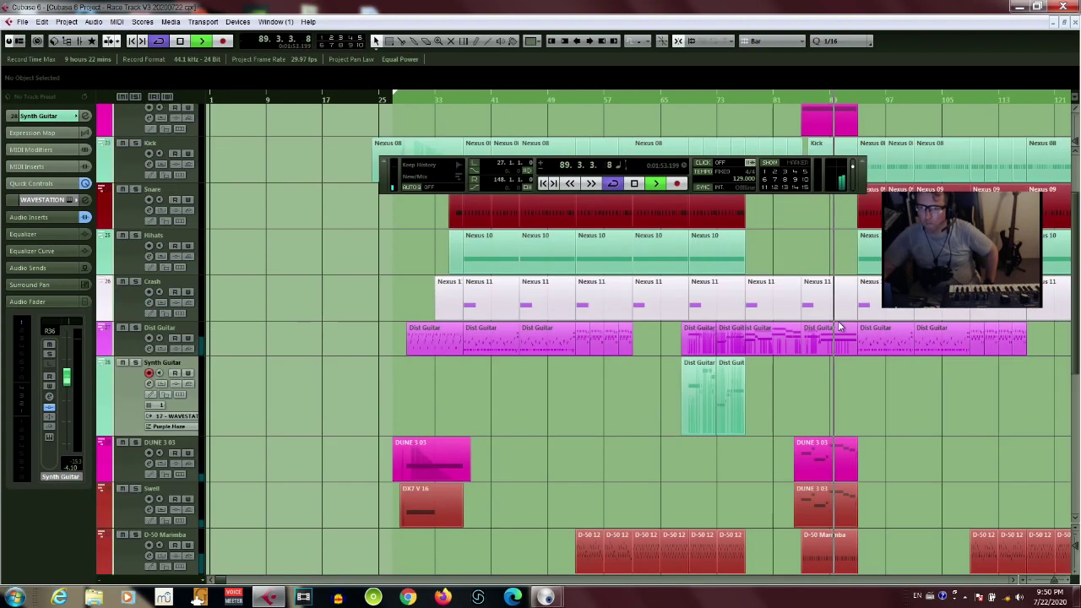